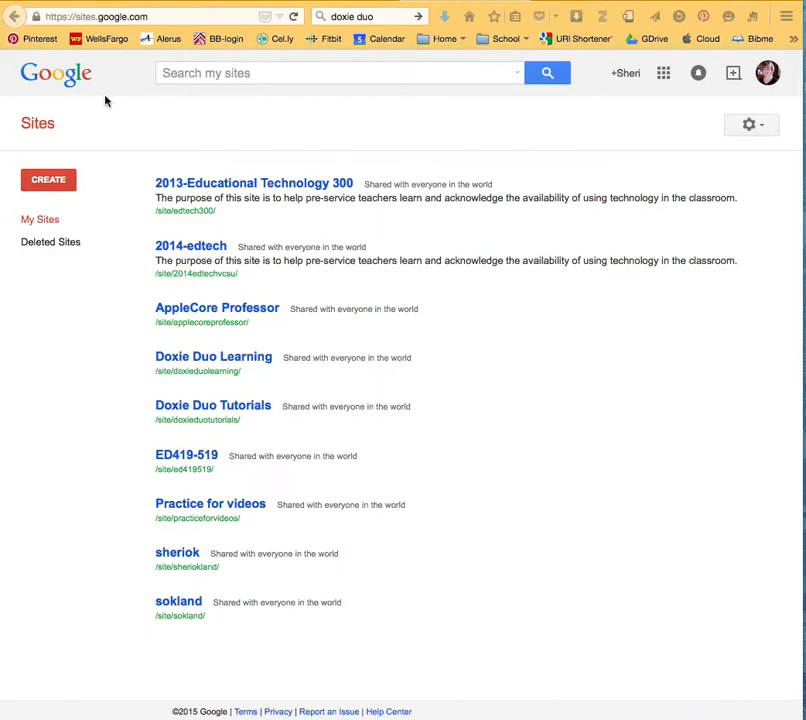
- Start a new site from the blank template and name it with the owner's first name in possessive form followed by "Practice Site"
{"action": "left_click", "coordinate": [54, 183]}
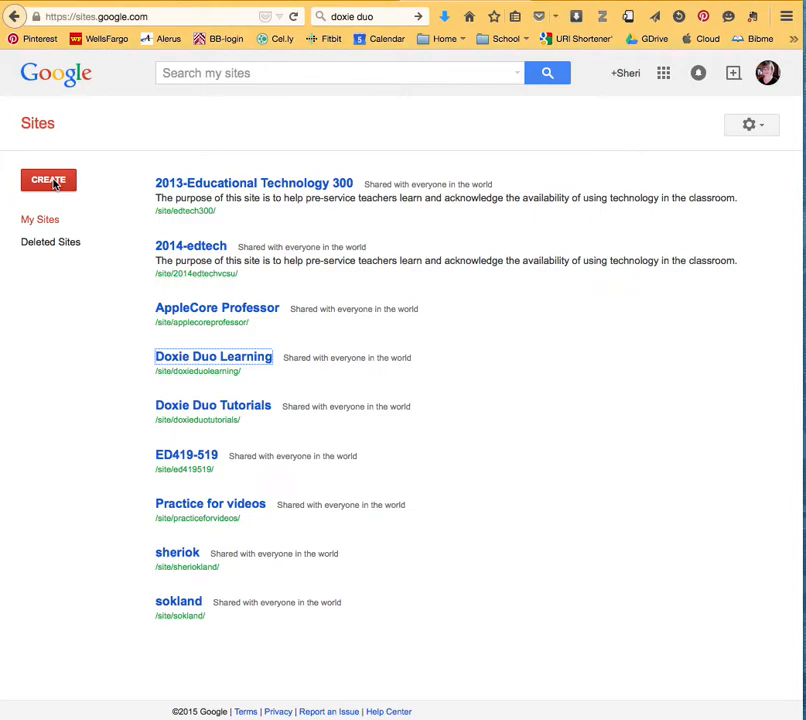
{"action": "left_click", "coordinate": [54, 183]}
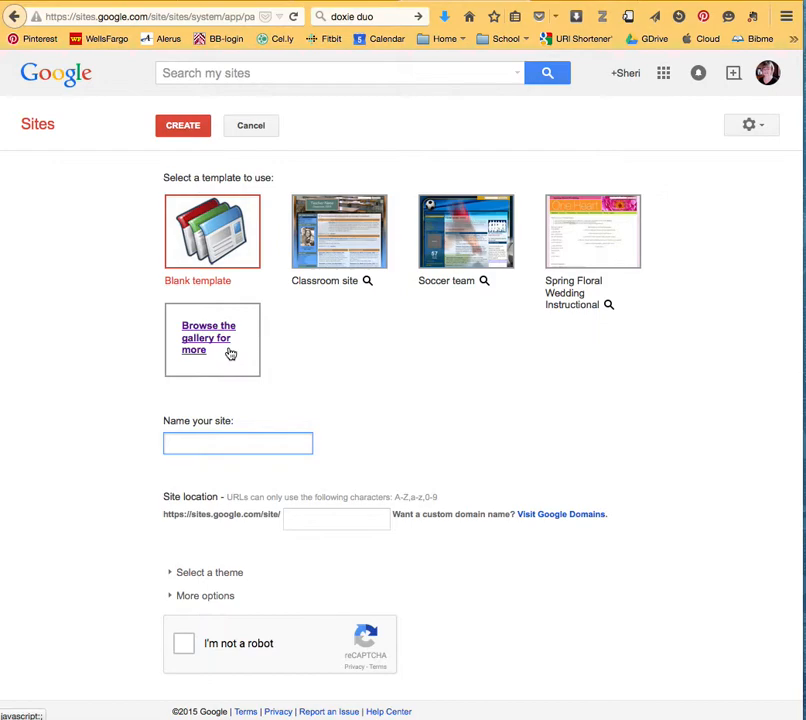
{"action": "left_click", "coordinate": [226, 232]}
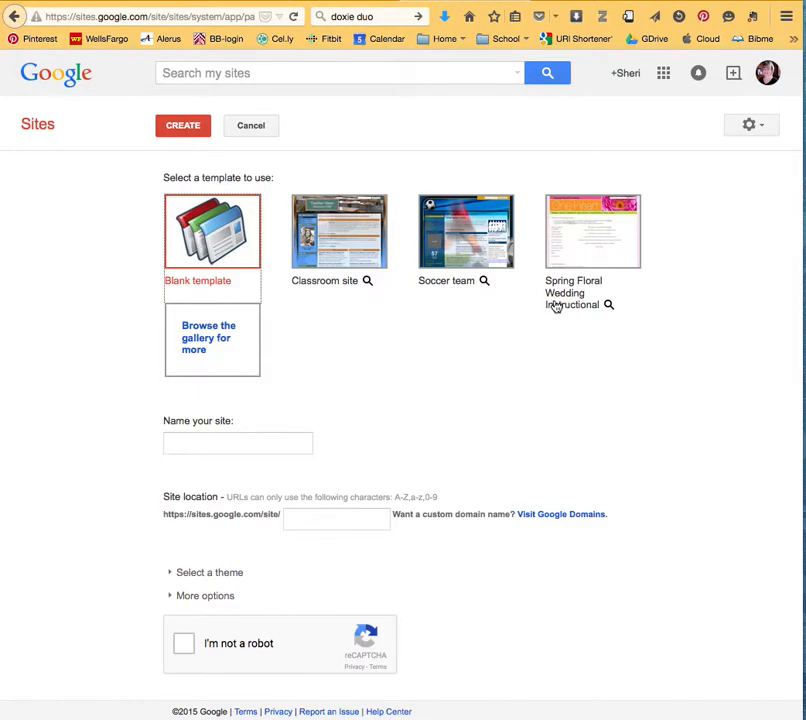
{"action": "left_click", "coordinate": [222, 446]}
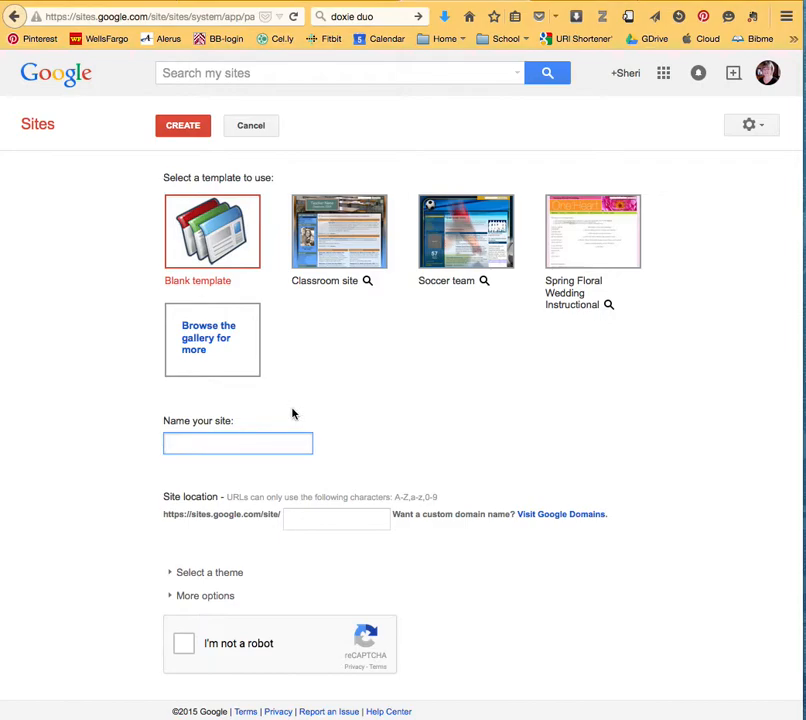
{"action": "type", "text": "sherispractice"}
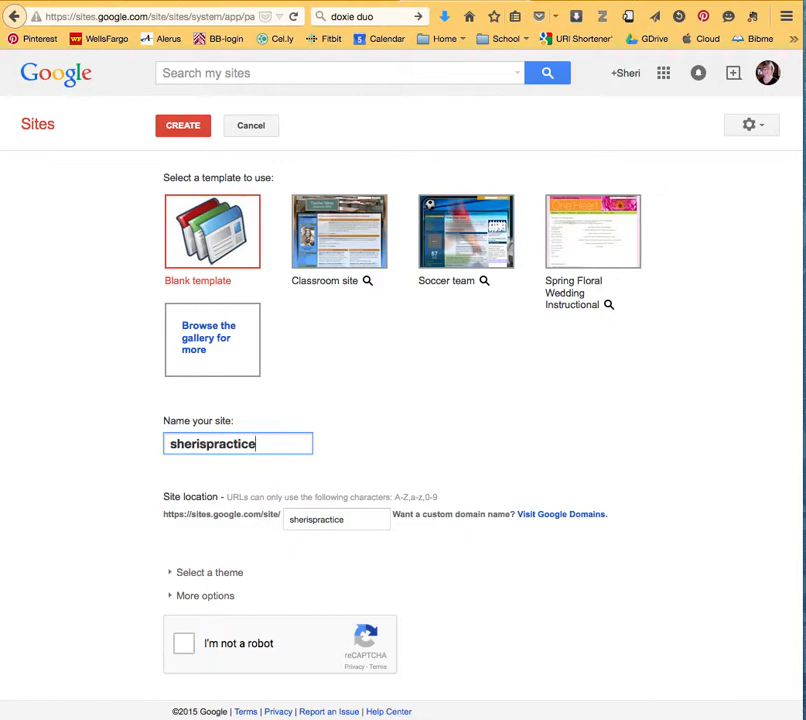
{"action": "double_click", "coordinate": [239, 443]}
{"action": "type", "text": "Sheri's P"}
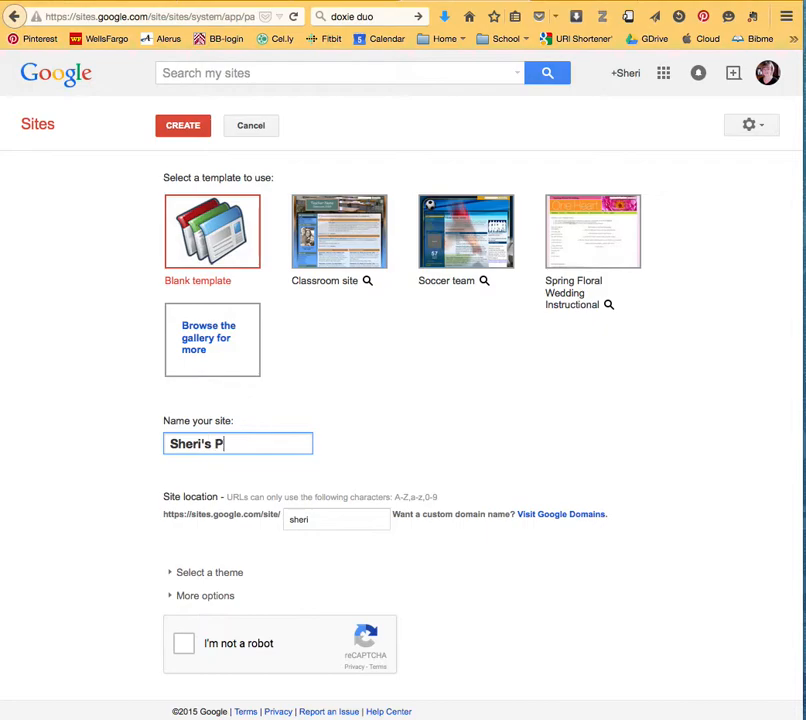
{"action": "type", "text": "ractice"}
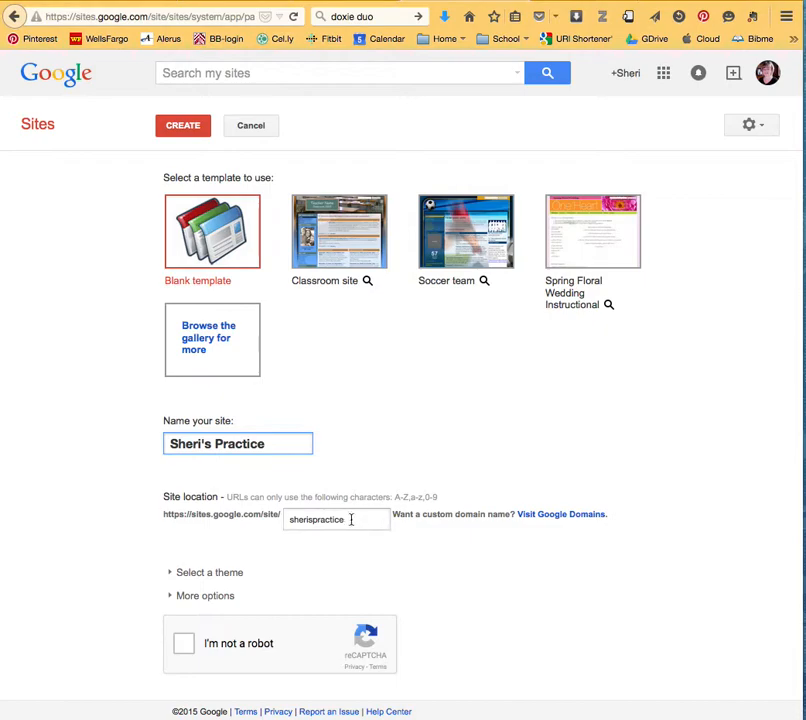
{"action": "type", "text": "Site"}
- Choose the Simple theme for the new site
{"action": "left_click", "coordinate": [190, 575]}
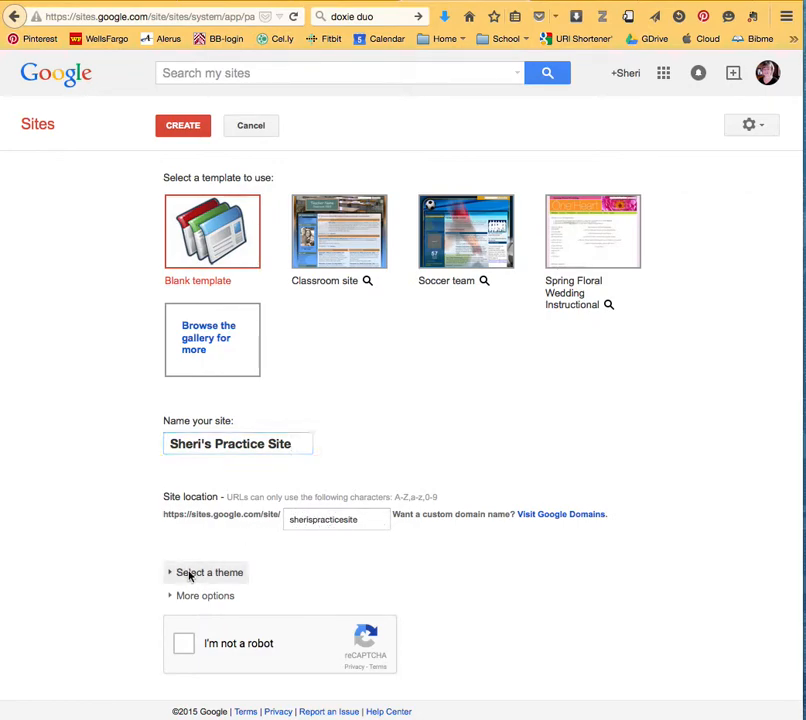
{"action": "scroll", "coordinate": [398, 605], "scroll_direction": "down", "scroll_amount": 3}
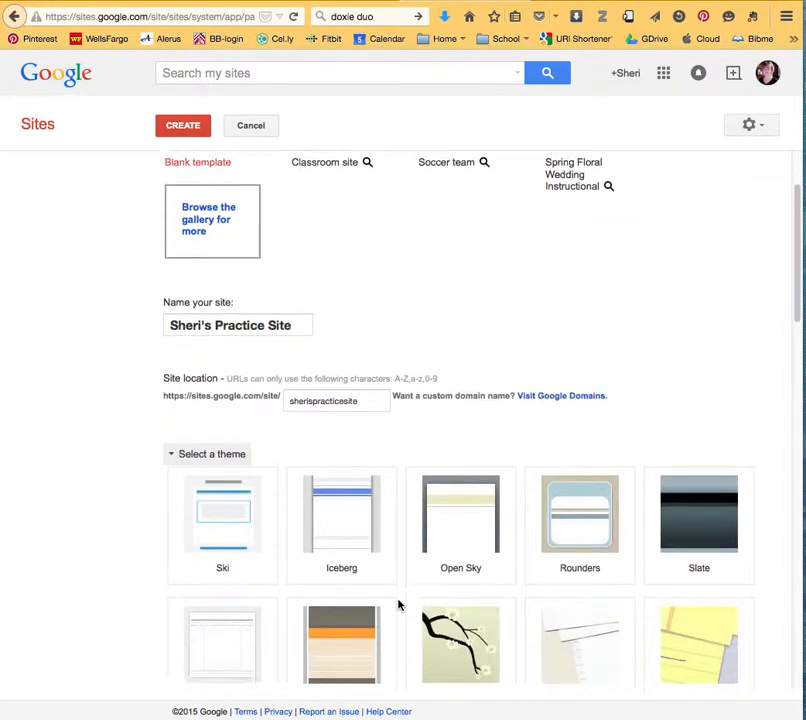
{"action": "scroll", "coordinate": [398, 605], "scroll_direction": "down", "scroll_amount": 5}
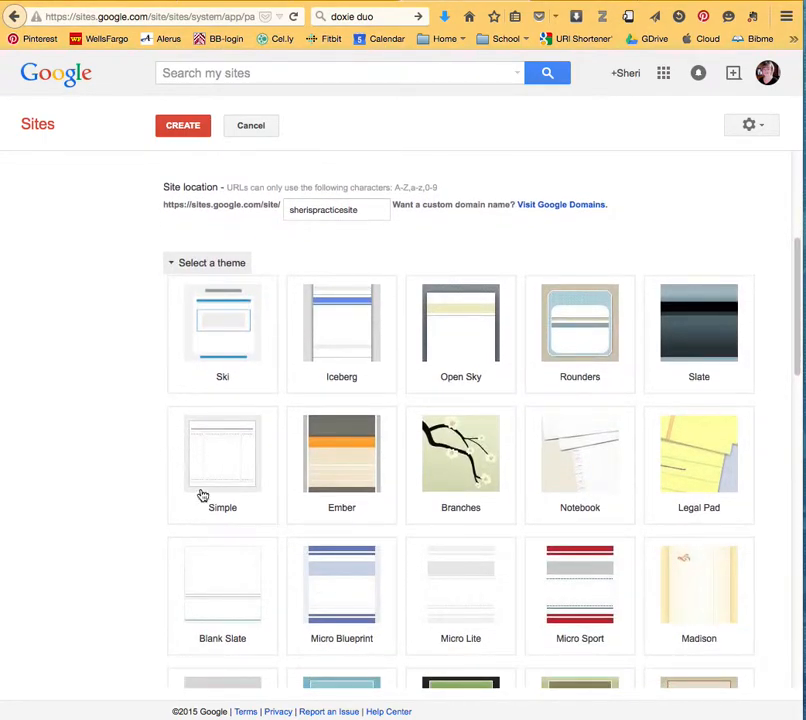
{"action": "left_click", "coordinate": [207, 451]}
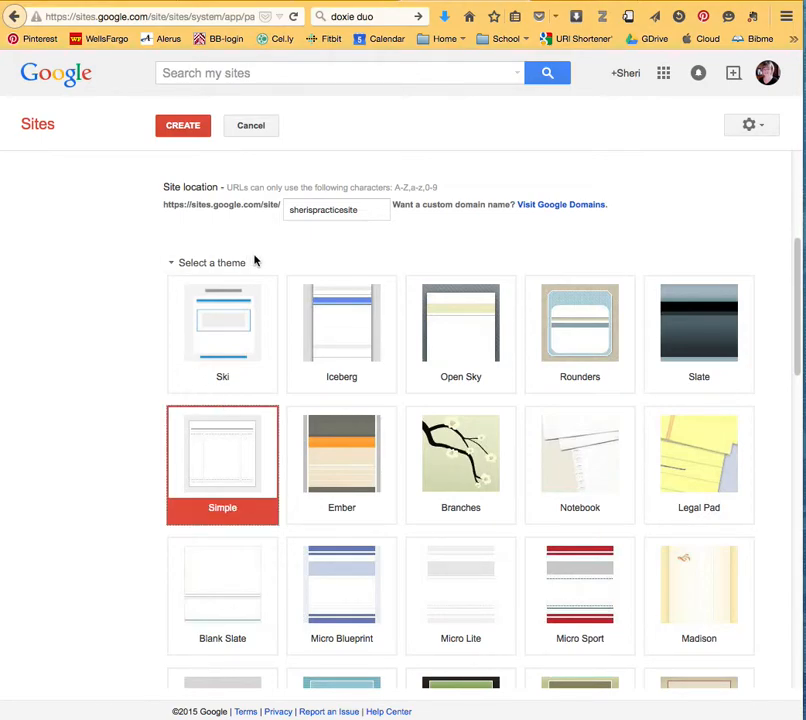
- Complete the "I'm not a robot" check and create the practice site
{"action": "scroll", "coordinate": [250, 252], "scroll_direction": "down", "scroll_amount": 10}
{"action": "scroll", "coordinate": [252, 252], "scroll_direction": "down", "scroll_amount": 5}
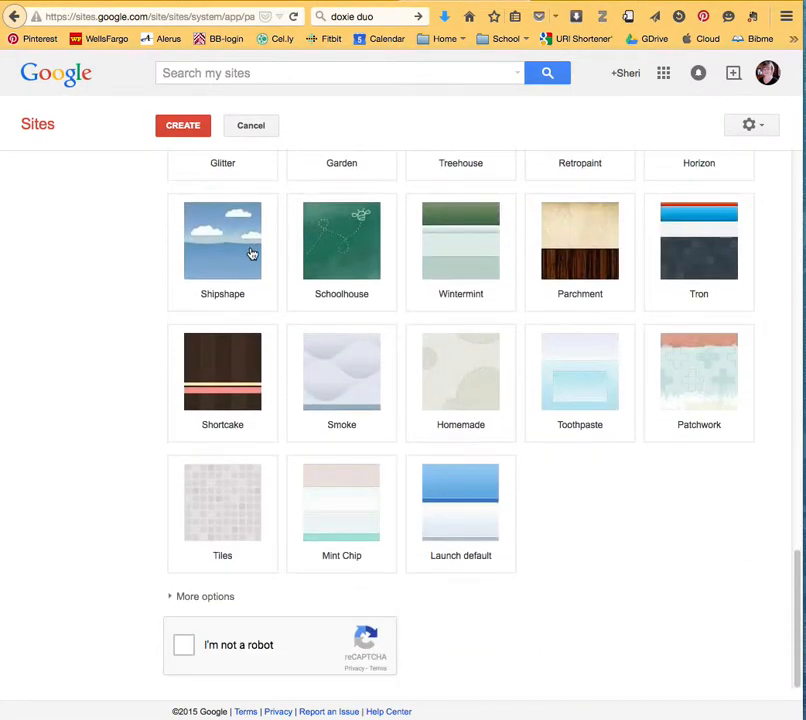
{"action": "left_click", "coordinate": [185, 647]}
{"action": "left_click", "coordinate": [193, 126]}
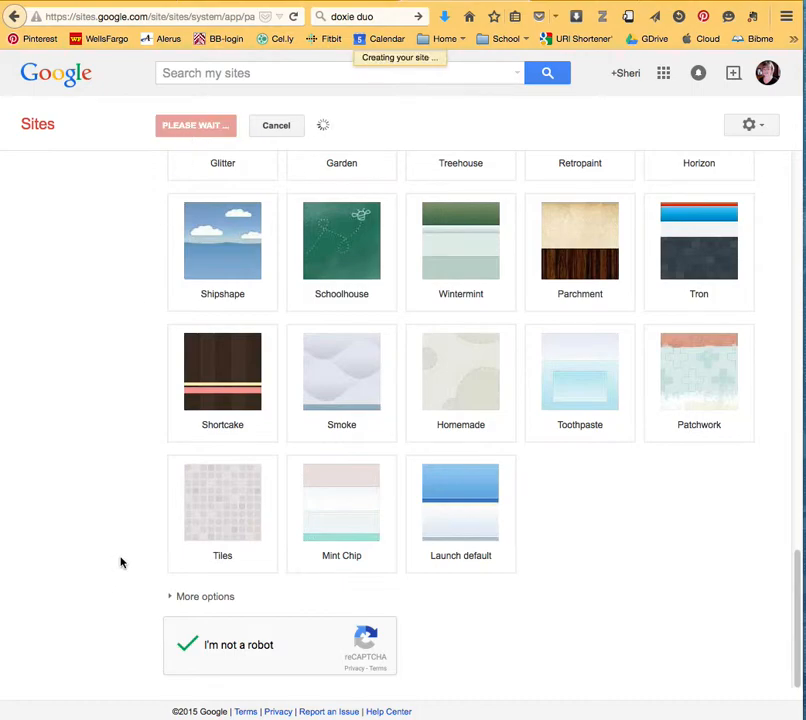
{"action": "scroll", "coordinate": [433, 260], "scroll_direction": "up", "scroll_amount": 14}
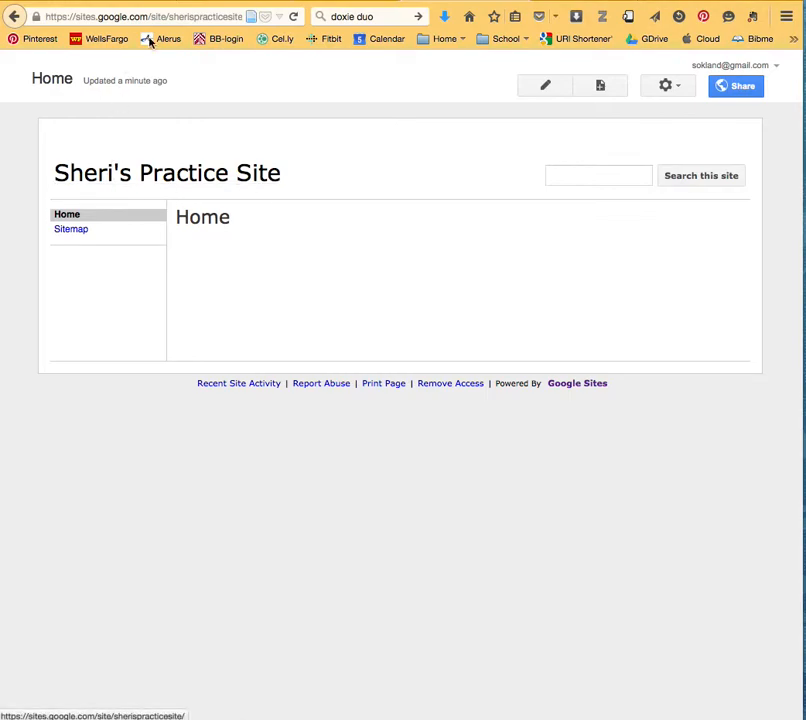
- View the new site's Sitemap page, then return to its home page
{"action": "left_click_drag", "start_coordinate": [796, 717], "coordinate": [805, 656]}
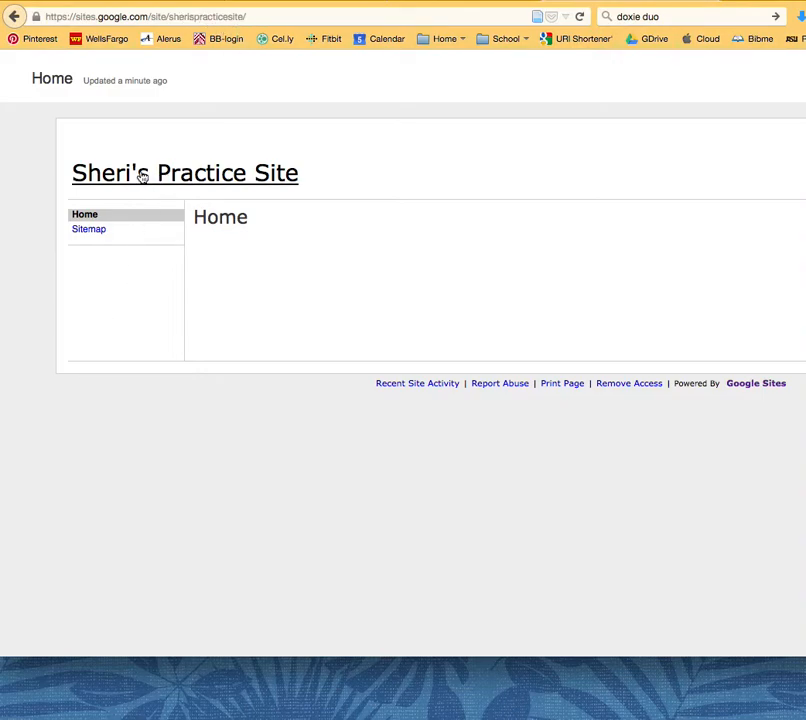
{"action": "left_click", "coordinate": [84, 230]}
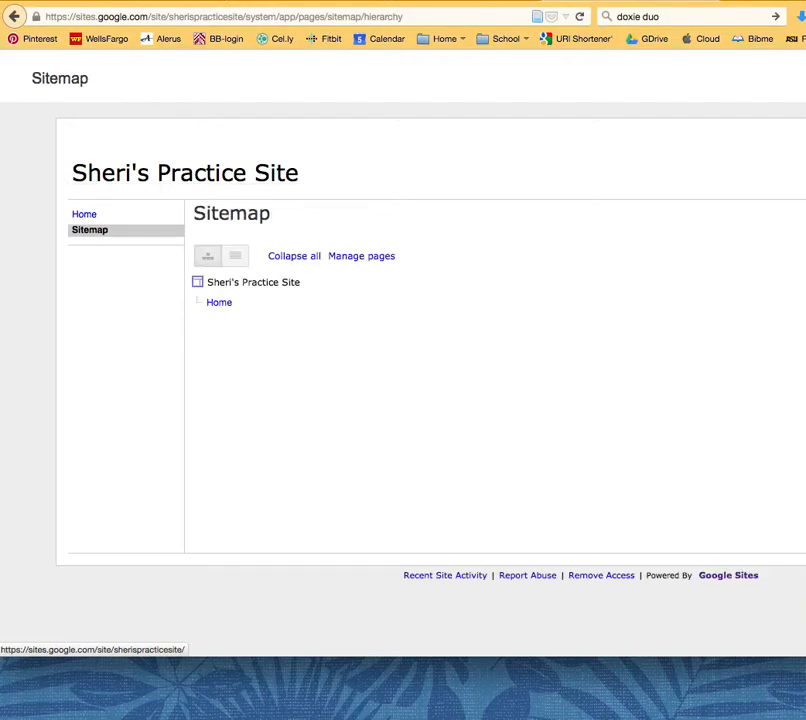
{"action": "left_click_drag", "start_coordinate": [805, 655], "coordinate": [801, 712]}
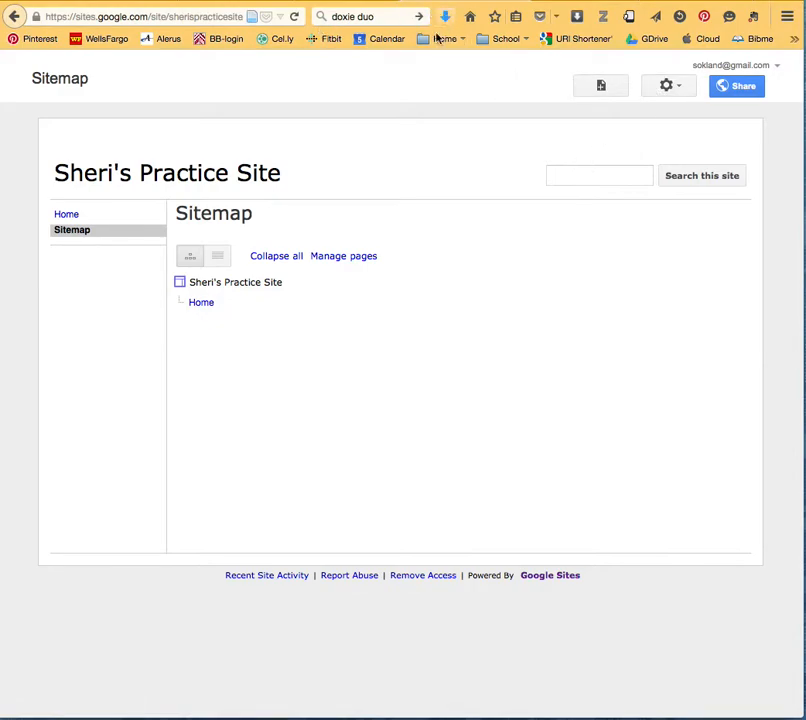
{"action": "left_click", "coordinate": [14, 18]}
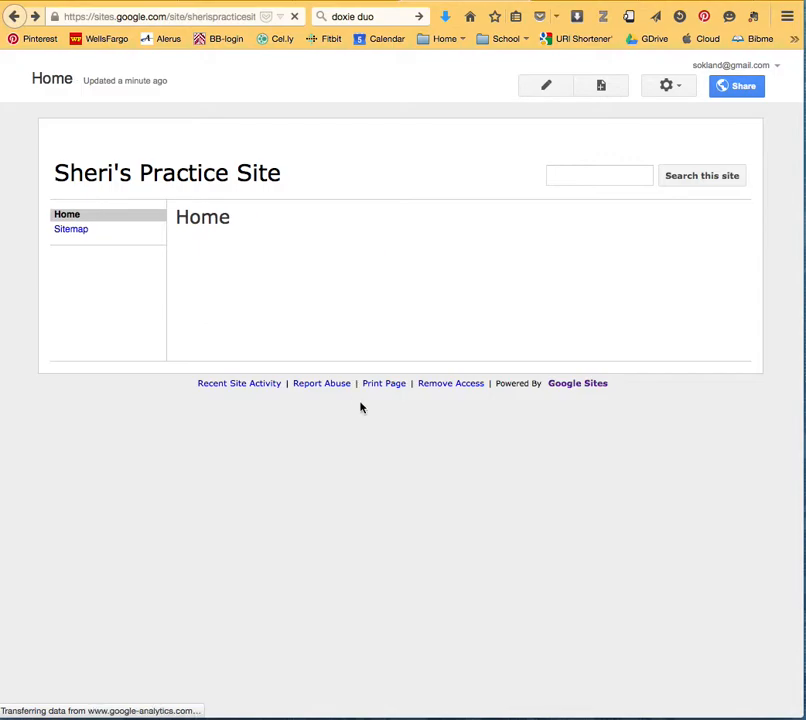
- Return to the site creation form and try to create a site named with the owner's username plus "junk", completing the robot check
{"action": "left_click", "coordinate": [11, 16]}
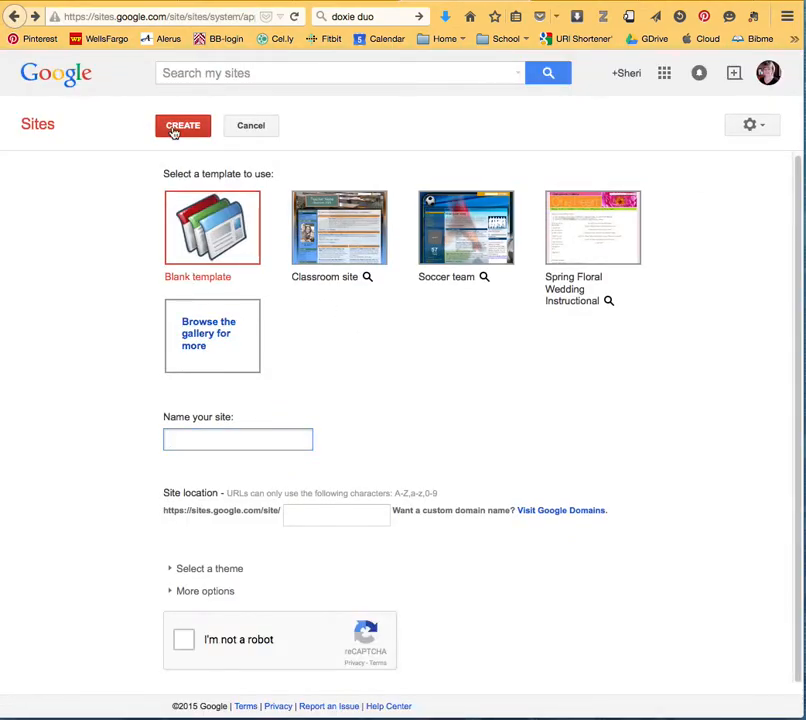
{"action": "left_click", "coordinate": [175, 129]}
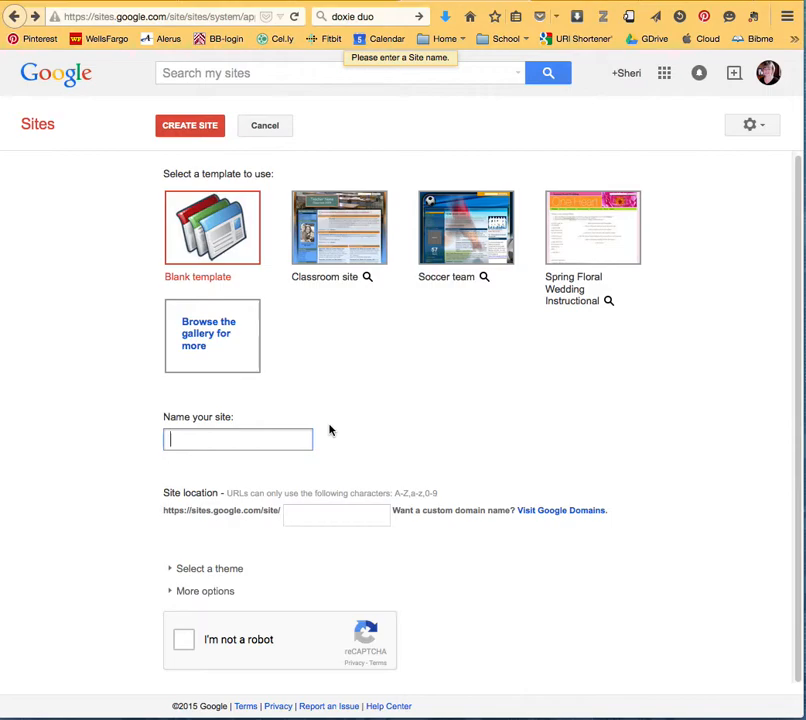
{"action": "type", "text": "sokland"}
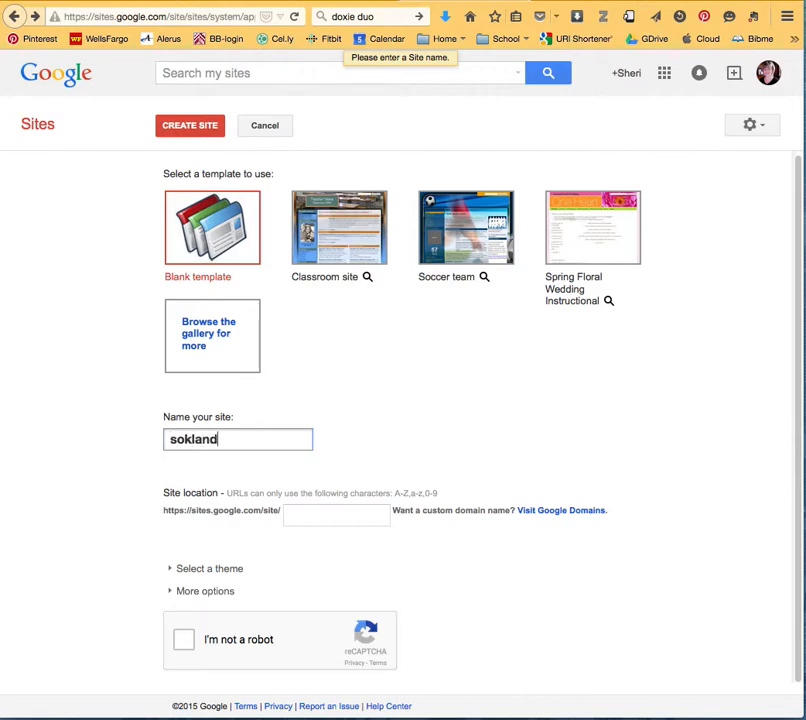
{"action": "type", "text": "junk"}
{"action": "left_click", "coordinate": [347, 545]}
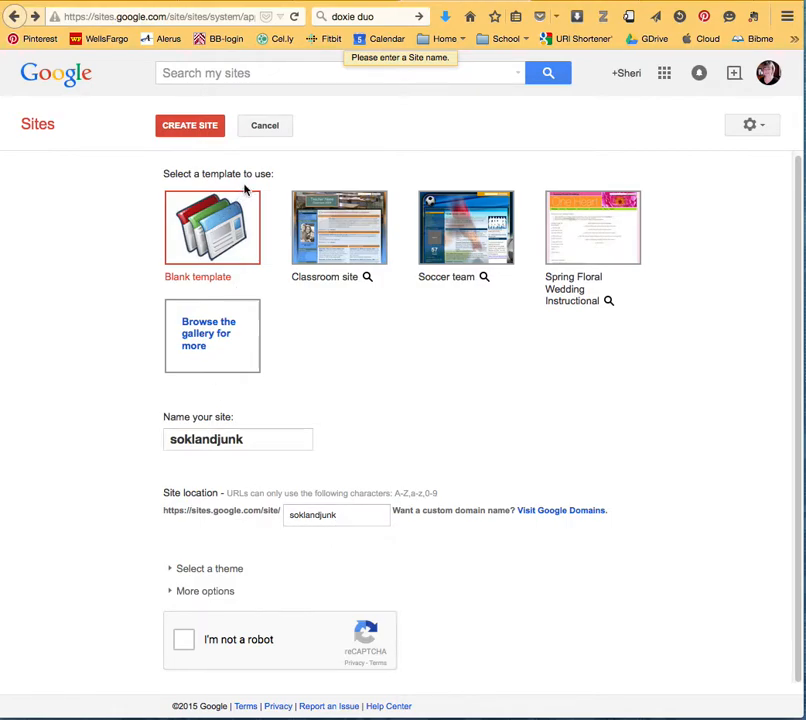
{"action": "left_click", "coordinate": [183, 132]}
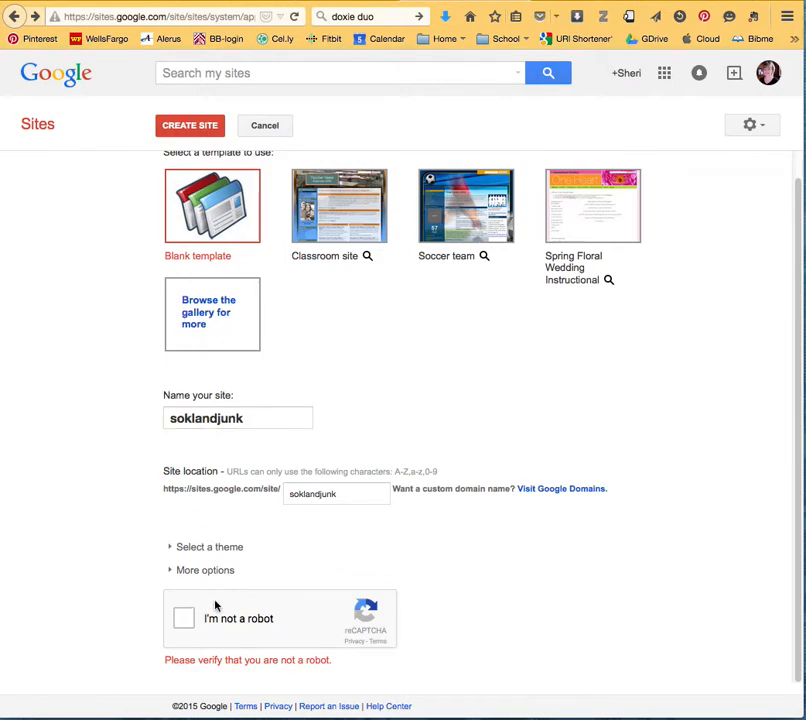
{"action": "left_click", "coordinate": [183, 618]}
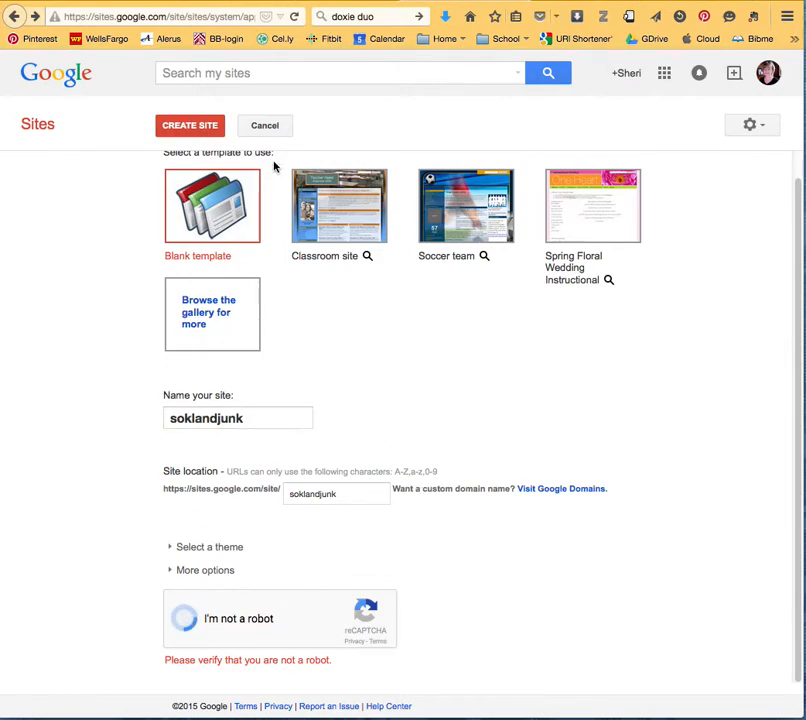
- Replace the site name with "Doxie duo" and try to create the site under that name
{"action": "double_click", "coordinate": [238, 418]}
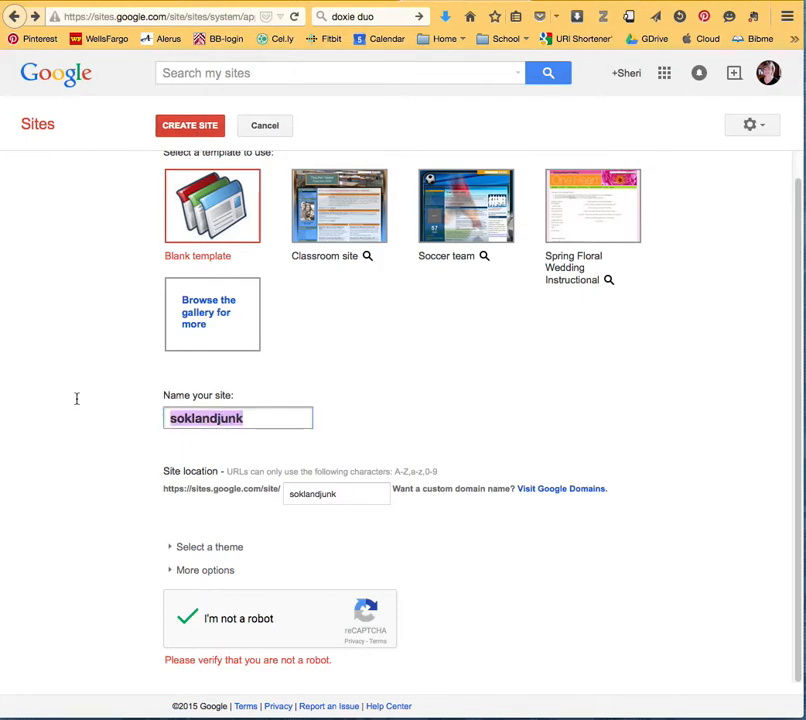
{"action": "type", "text": "Doxie"}
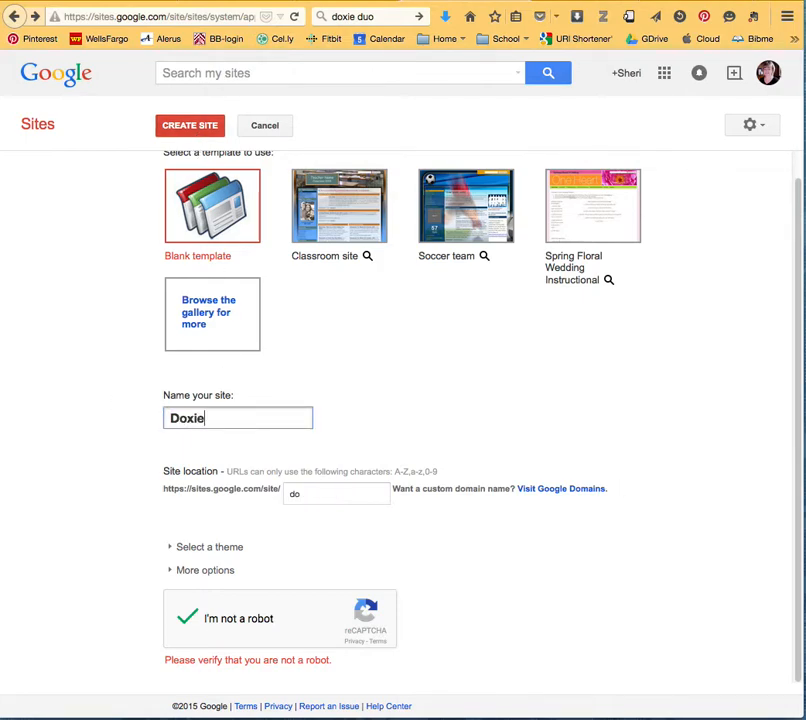
{"action": "type", "text": " duo"}
{"action": "left_click", "coordinate": [178, 130]}
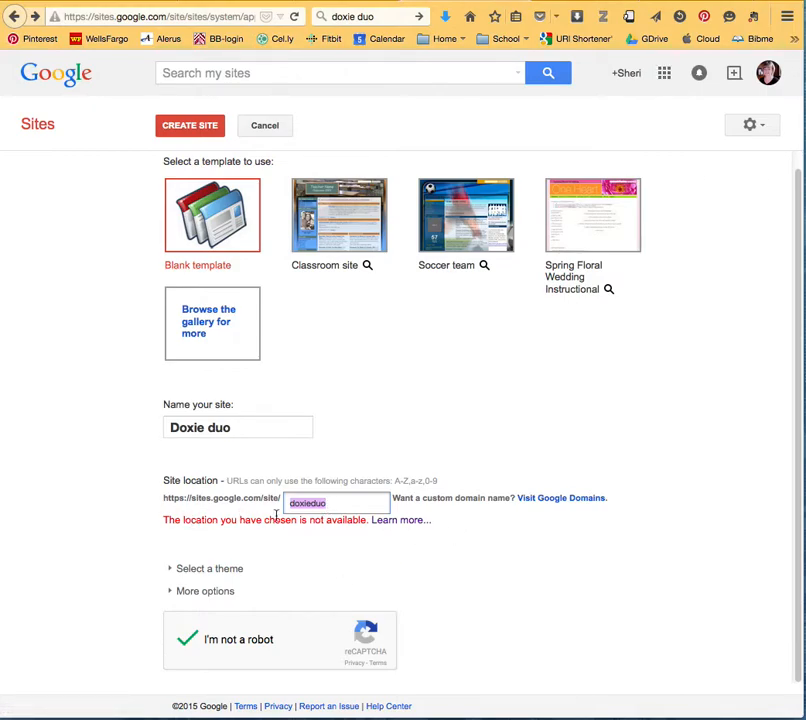
- Extend the site name to "Doxie duo Learning" and try to create the site
{"action": "left_click", "coordinate": [226, 419]}
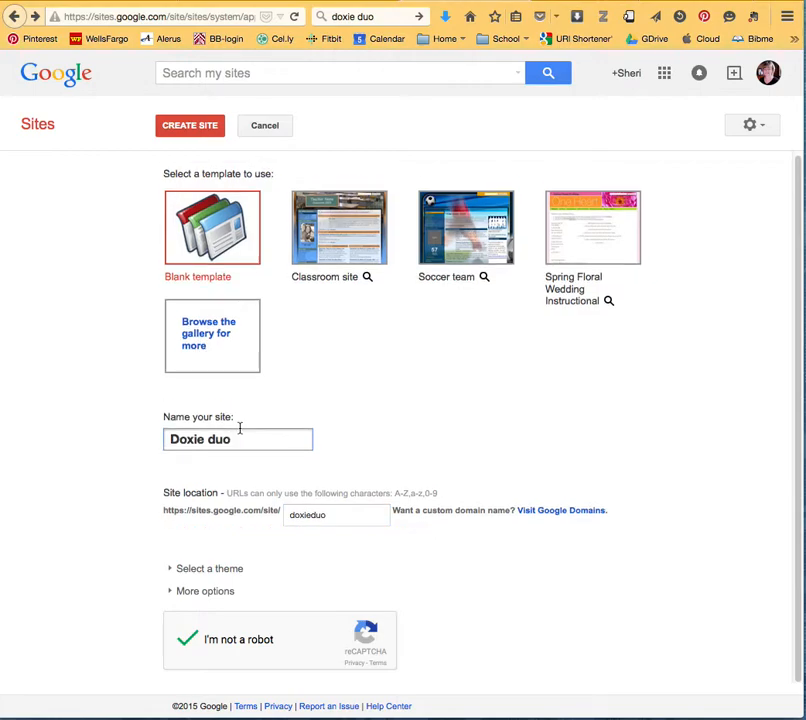
{"action": "type", "text": "Learning"}
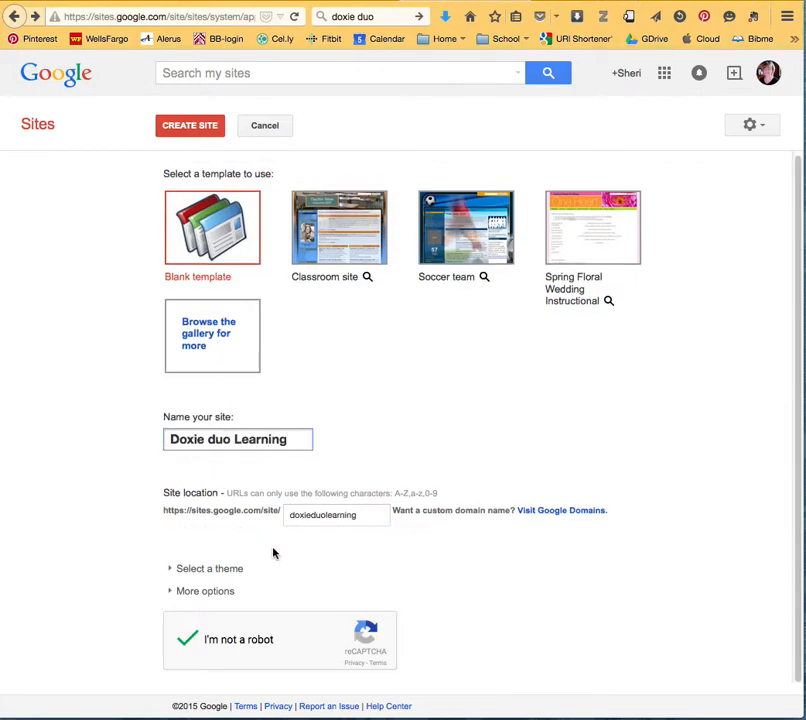
{"action": "left_click", "coordinate": [183, 127]}
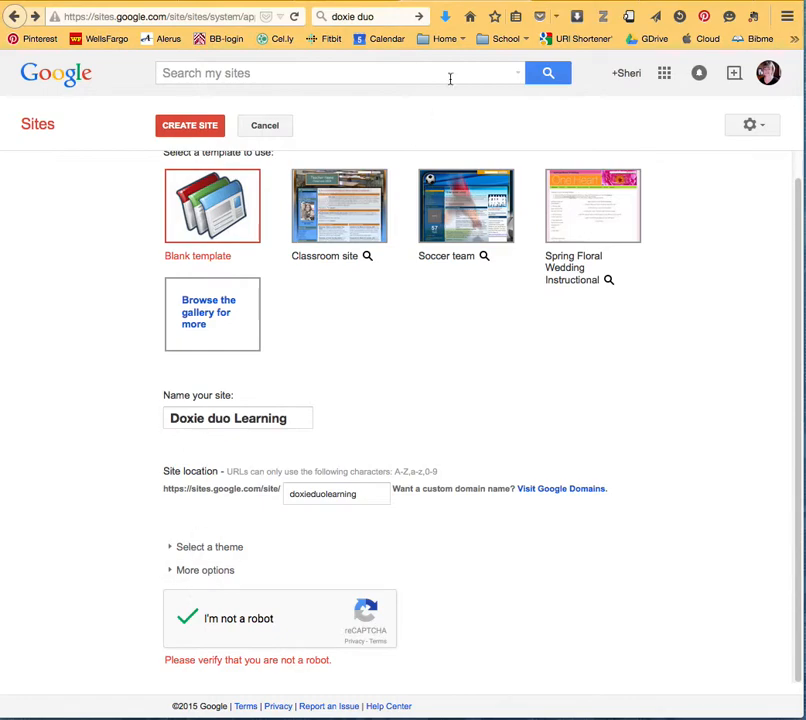
{"action": "left_click", "coordinate": [198, 129]}
- Reload the creation form, name the site "Doxie Duo Learning", complete the robot check and create the site
{"action": "left_click", "coordinate": [294, 17]}
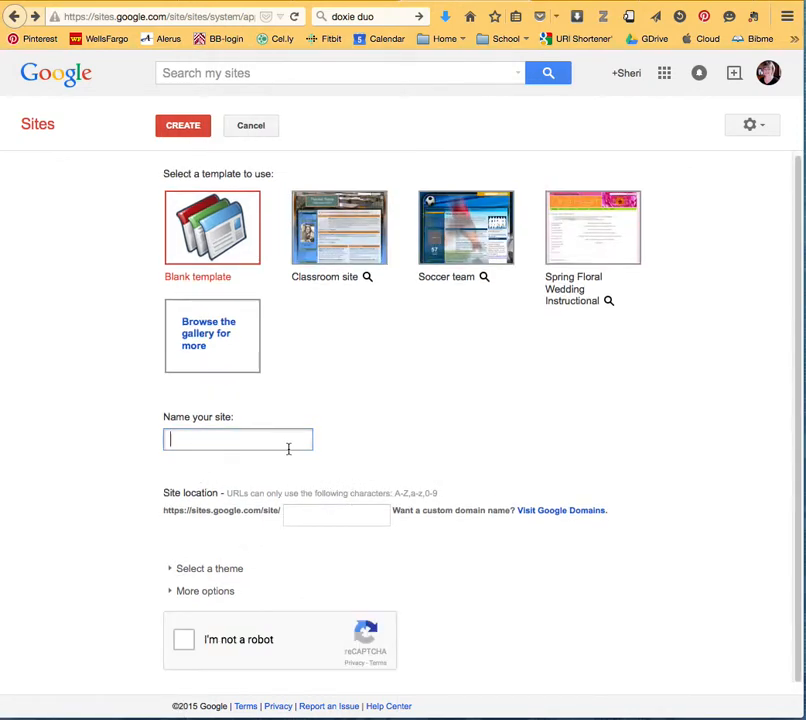
{"action": "type", "text": "Doxie Duo Lea"}
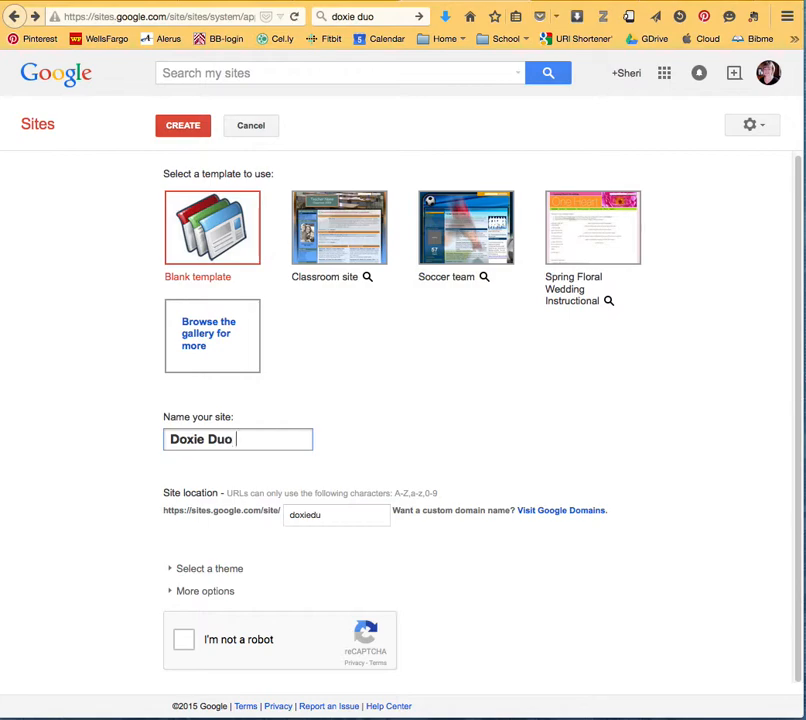
{"action": "type", "text": "rning"}
{"action": "left_click", "coordinate": [184, 639]}
{"action": "left_click", "coordinate": [194, 126]}
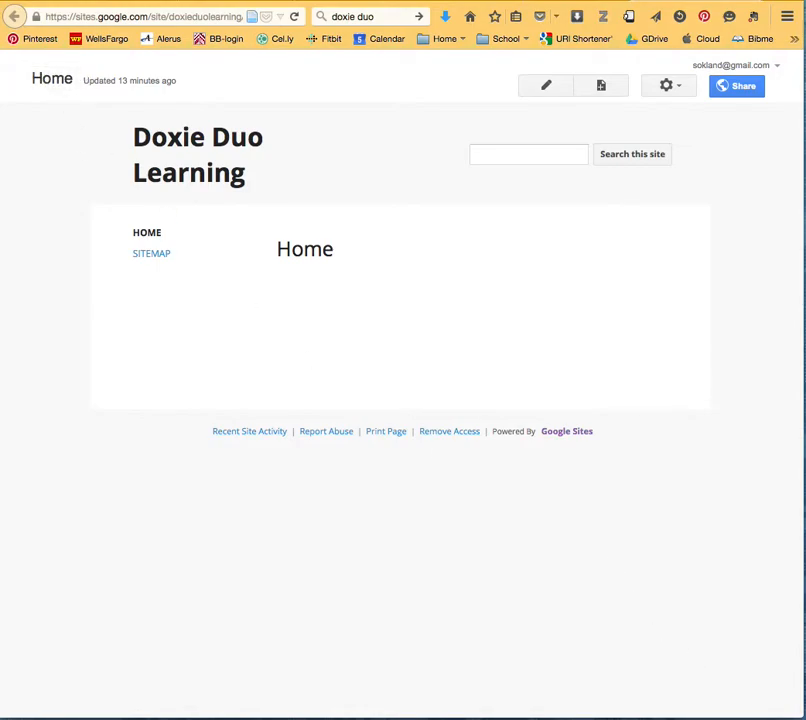
- Widen the browser window to show the Doxie Duo Learning site's full web address and select that address
{"action": "left_click_drag", "start_coordinate": [800, 713], "coordinate": [805, 719]}
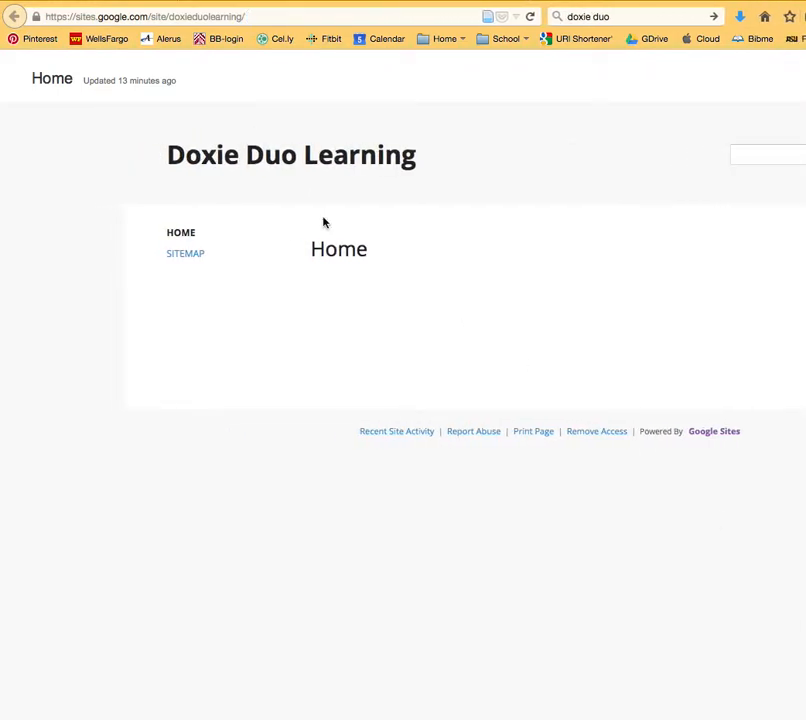
{"action": "left_click", "coordinate": [169, 14]}
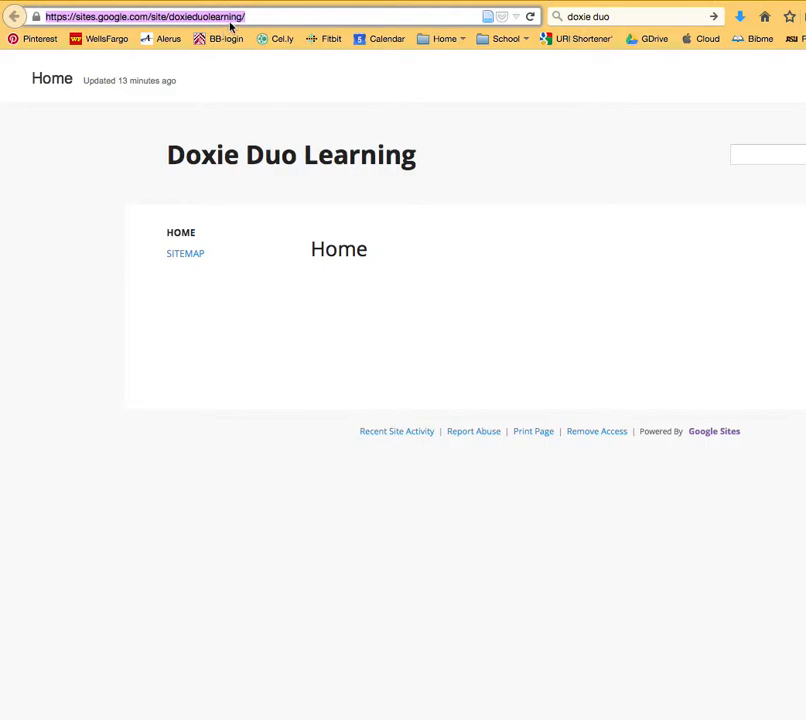
- Open the Home page for editing, set the introductory sentence to 16 pt and center it
{"action": "left_click_drag", "start_coordinate": [805, 719], "coordinate": [801, 716]}
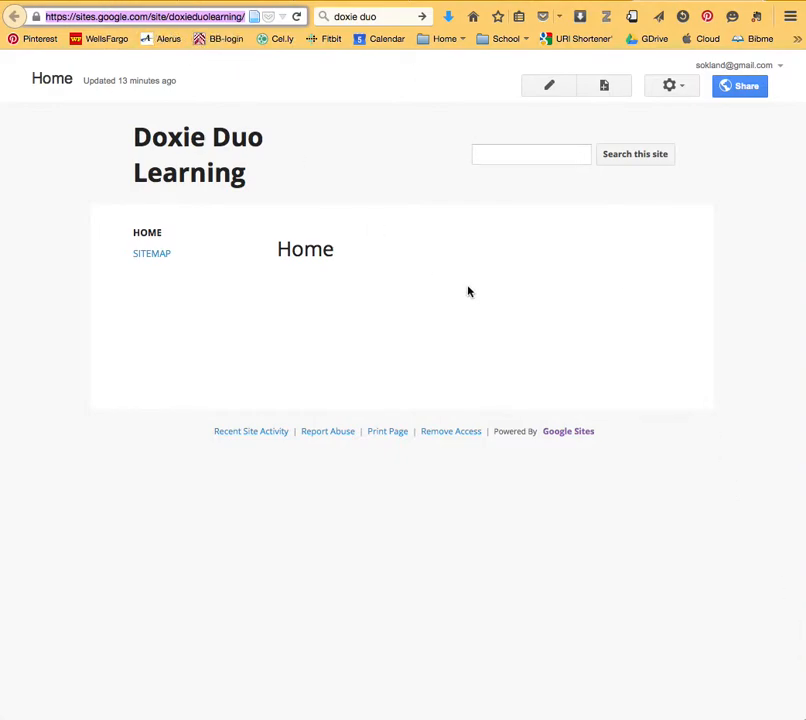
{"action": "left_click", "coordinate": [549, 85]}
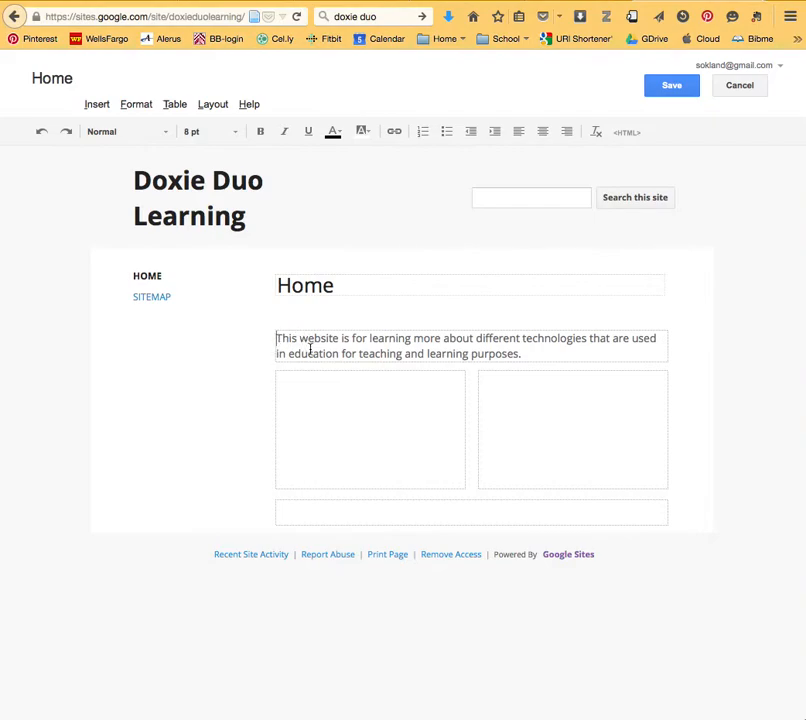
{"action": "left_click_drag", "start_coordinate": [527, 351], "coordinate": [268, 336]}
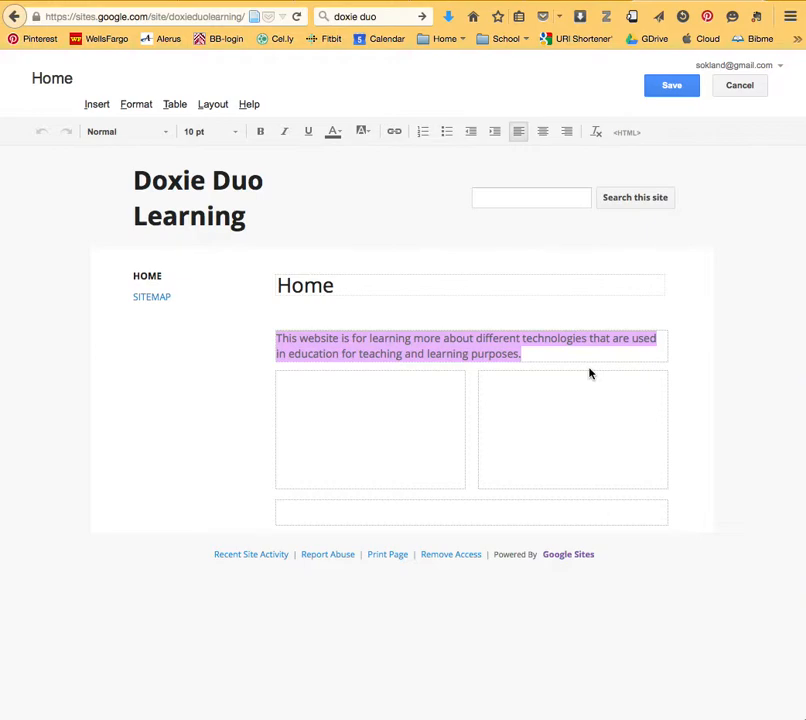
{"action": "left_click", "coordinate": [238, 133]}
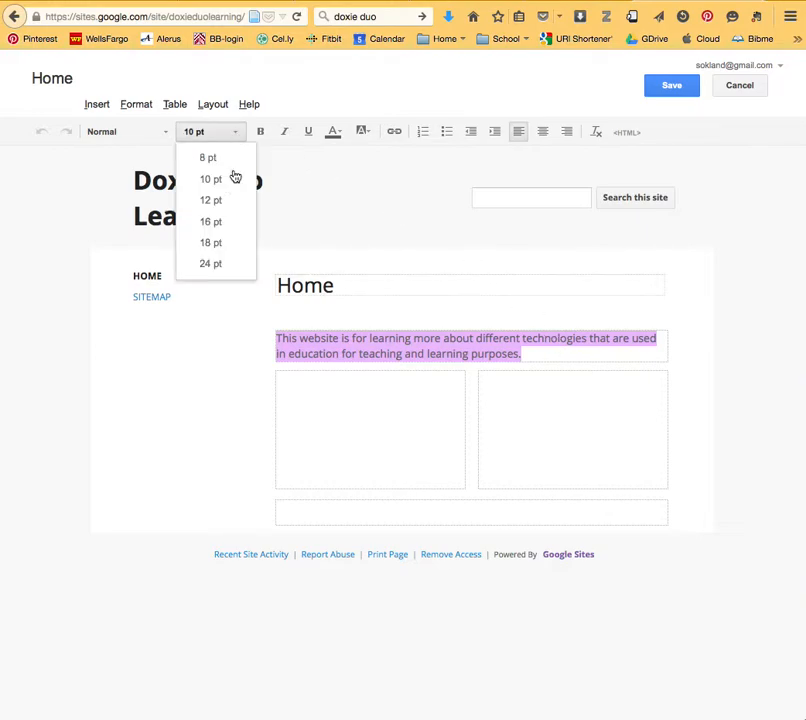
{"action": "left_click", "coordinate": [224, 224]}
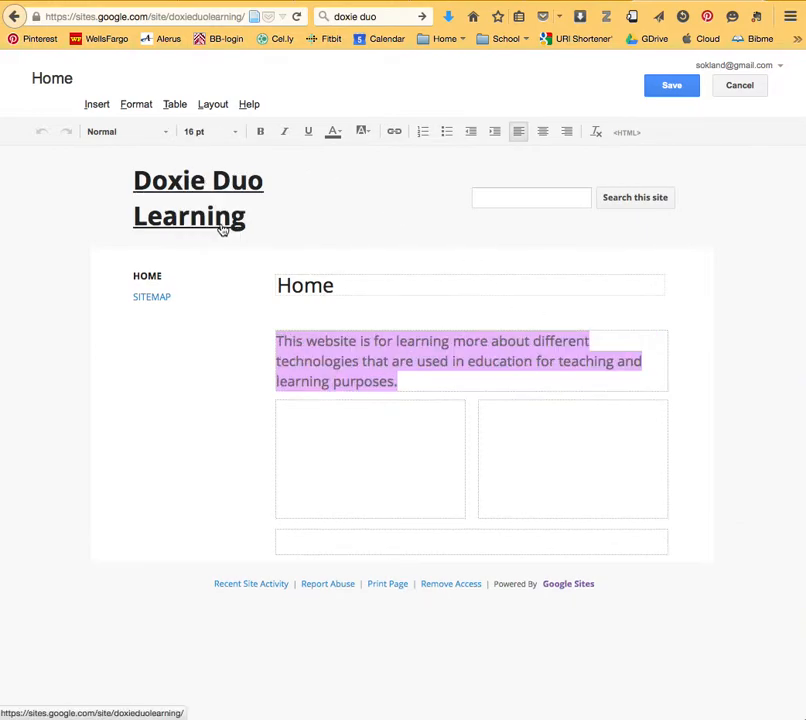
{"action": "left_click", "coordinate": [543, 133]}
- Color the introductory sentence purple, make it bold and change its font to Trebuchet
{"action": "left_click", "coordinate": [337, 133]}
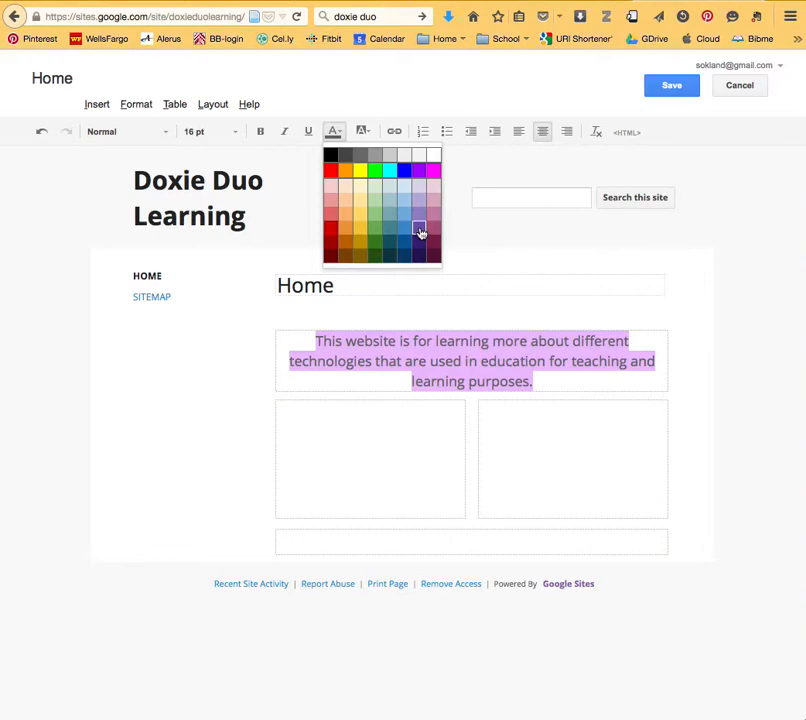
{"action": "left_click", "coordinate": [420, 232]}
{"action": "left_click", "coordinate": [380, 446]}
{"action": "left_click_drag", "start_coordinate": [313, 341], "coordinate": [558, 392]}
{"action": "left_click", "coordinate": [260, 131]}
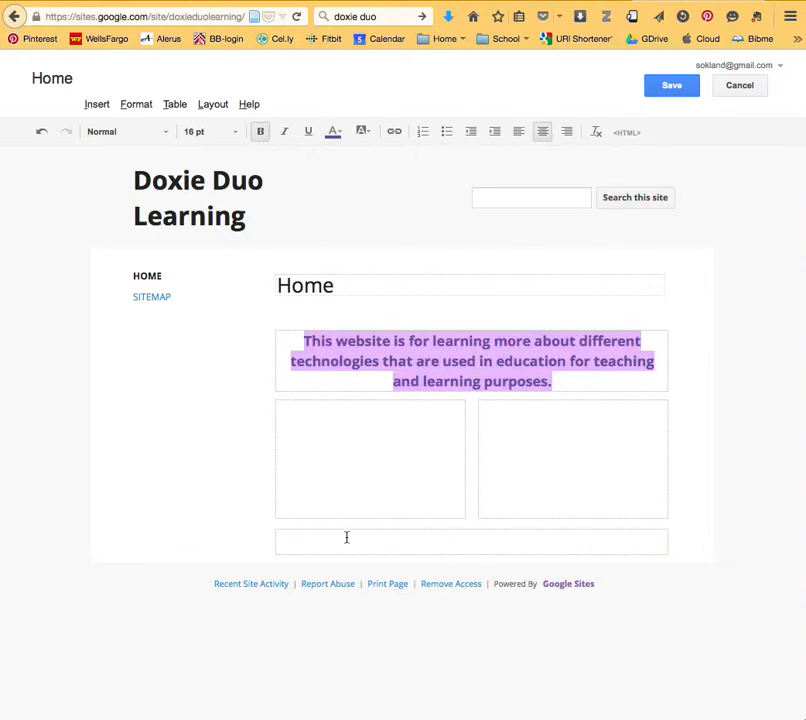
{"action": "left_click", "coordinate": [161, 138]}
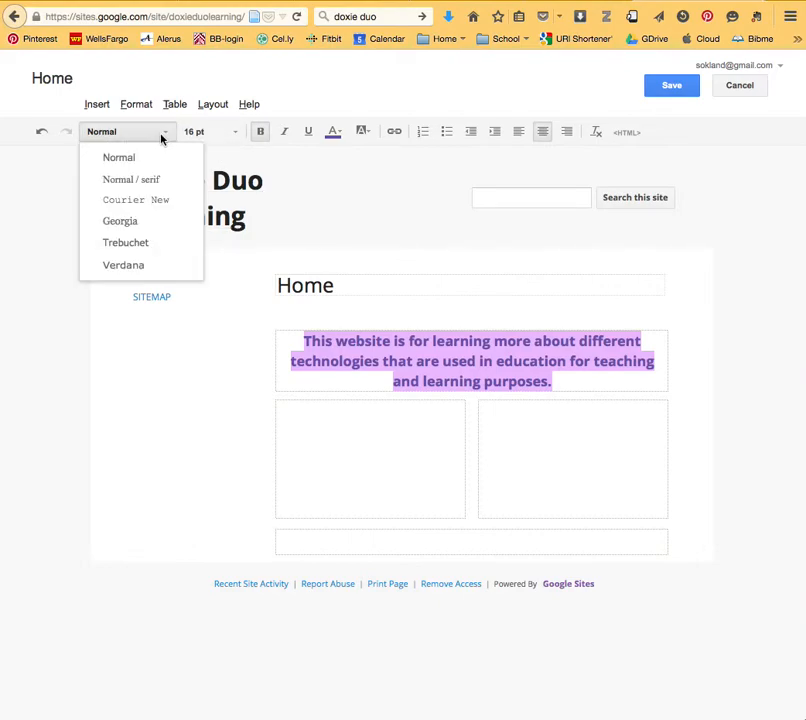
{"action": "left_click", "coordinate": [144, 248]}
{"action": "left_click", "coordinate": [237, 465]}
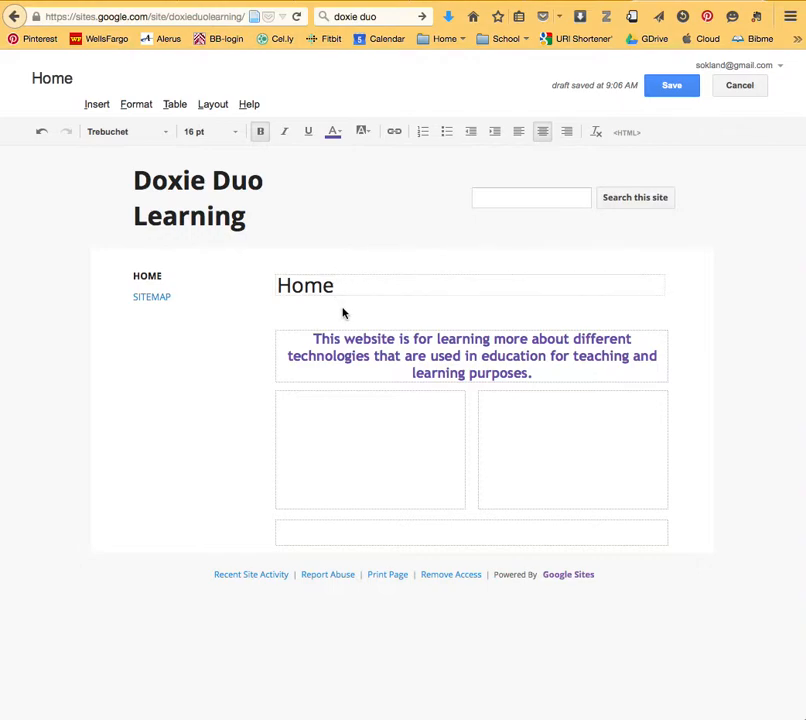
- Try the Left sidebar layout and the Left and right sidebars layout on the Home page
{"action": "left_click", "coordinate": [345, 414]}
{"action": "left_click", "coordinate": [567, 452]}
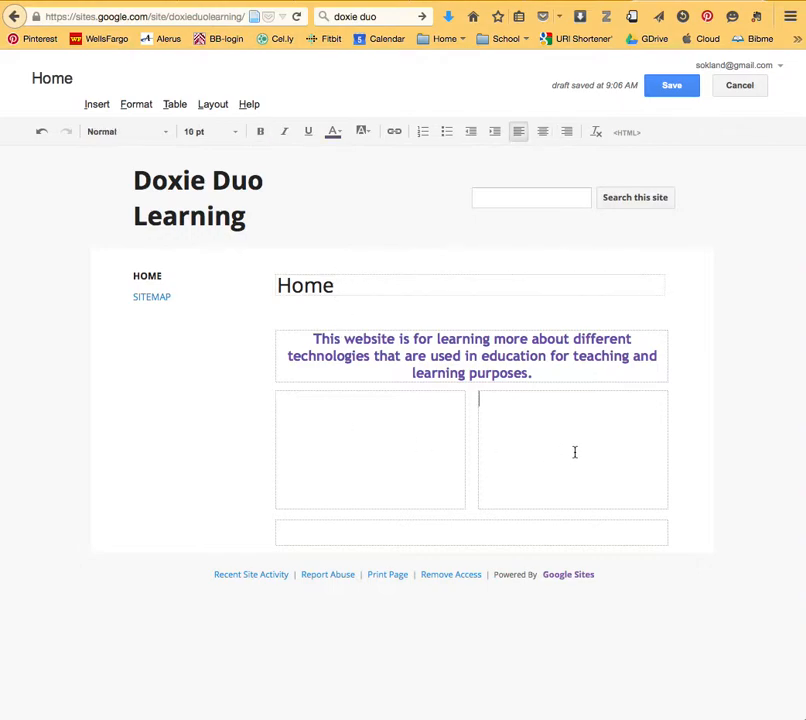
{"action": "left_click", "coordinate": [213, 108]}
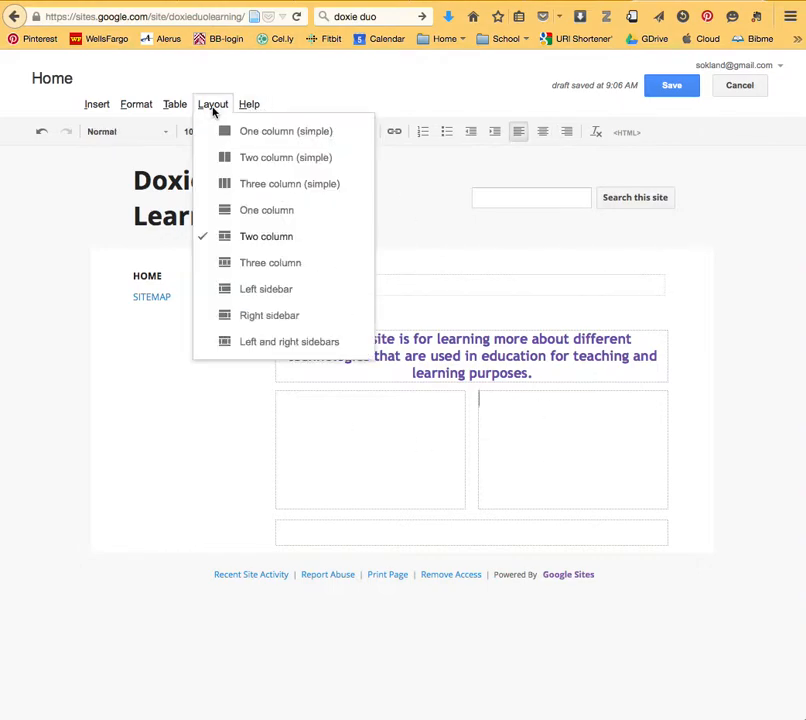
{"action": "left_click", "coordinate": [268, 292]}
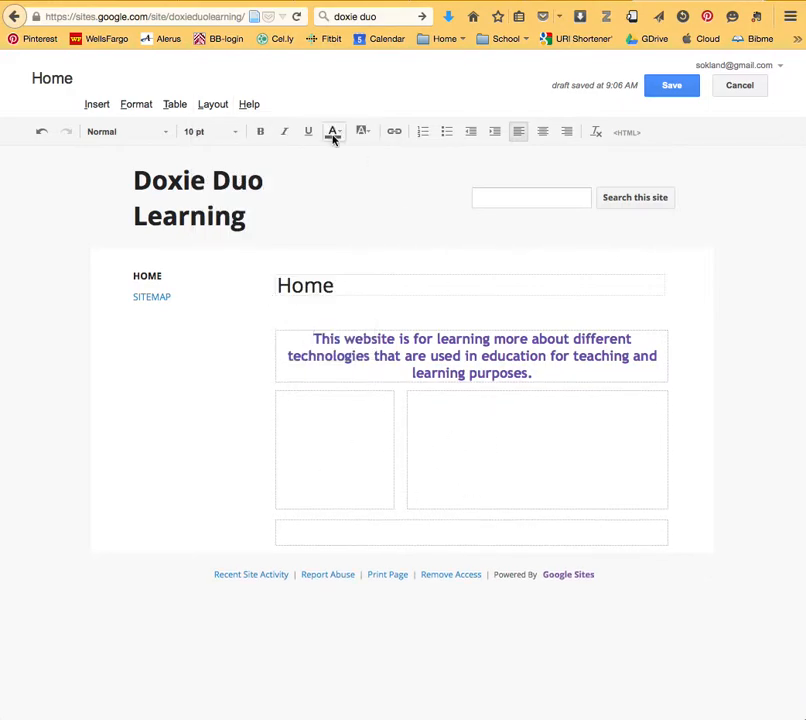
{"action": "left_click", "coordinate": [213, 106]}
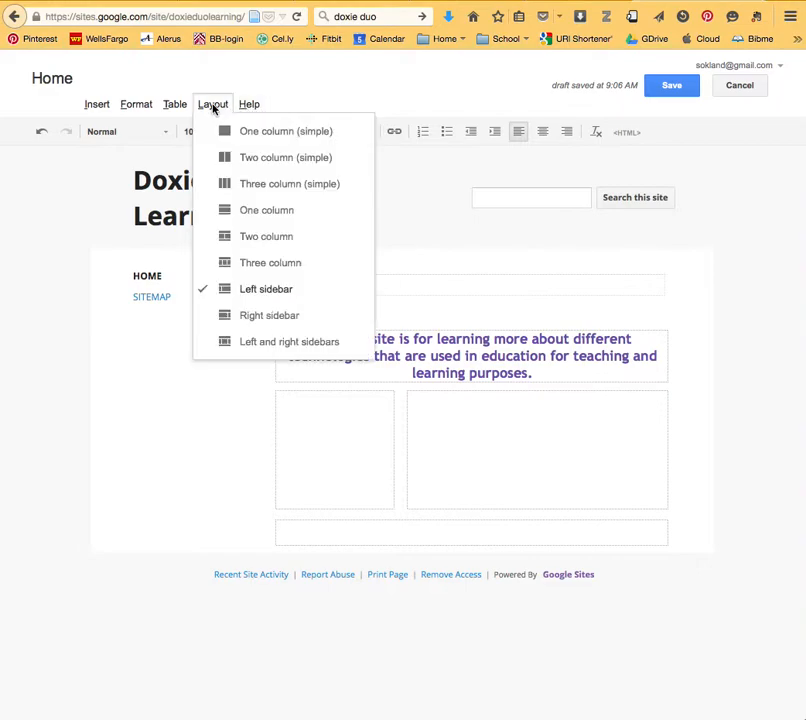
{"action": "left_click", "coordinate": [283, 342]}
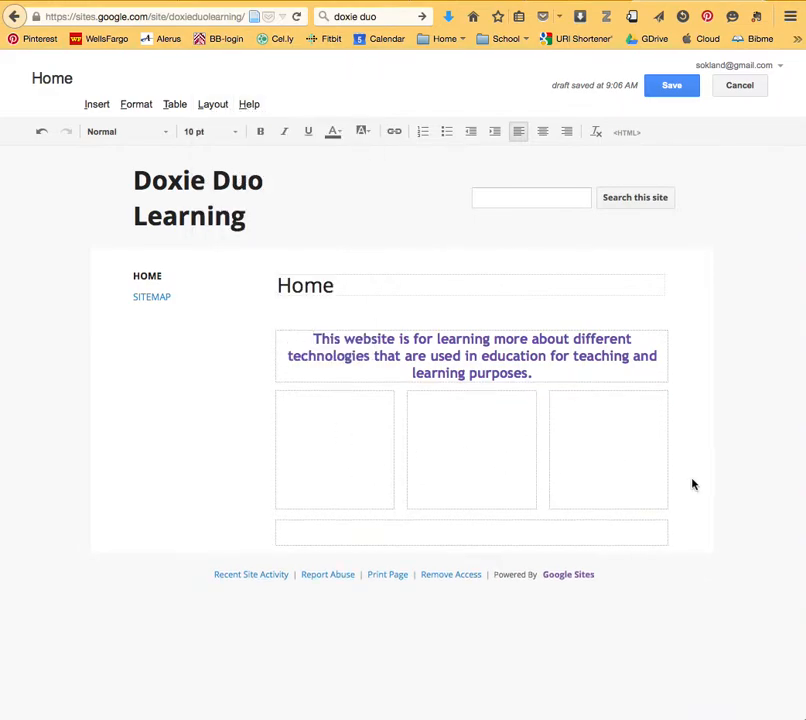
- Set the Home page layout to Two column and save the page
{"action": "left_click", "coordinate": [219, 106]}
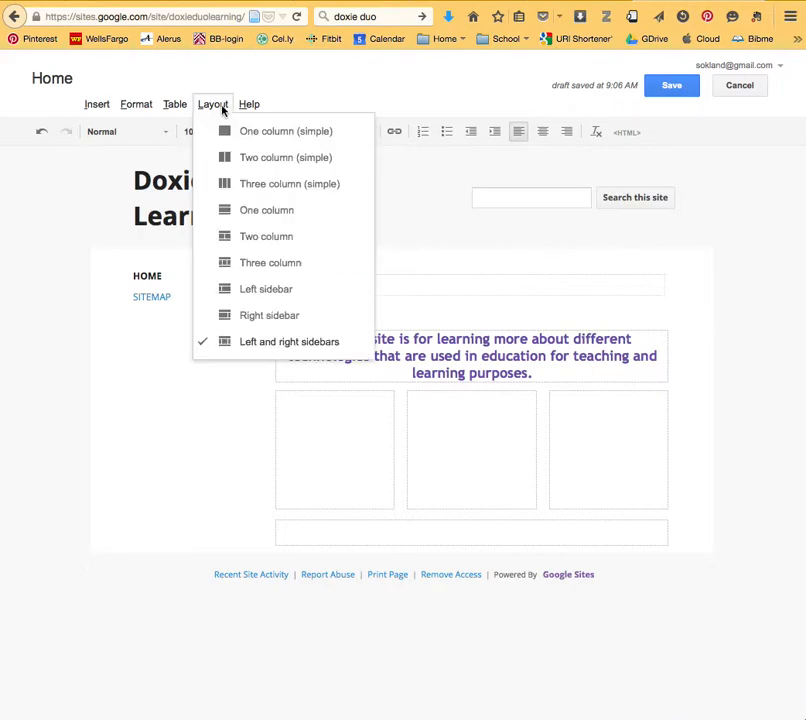
{"action": "left_click", "coordinate": [260, 237]}
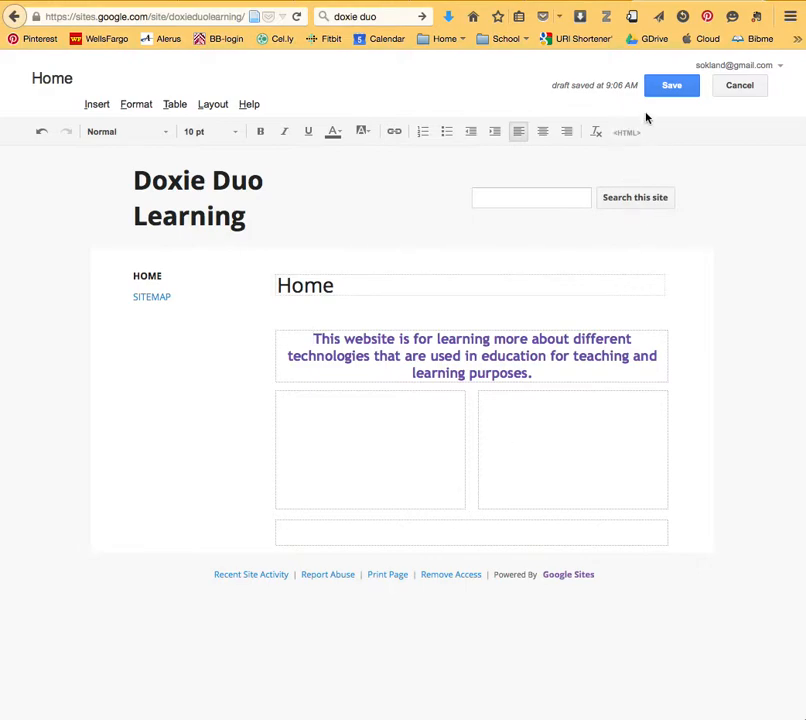
{"action": "left_click", "coordinate": [668, 88]}
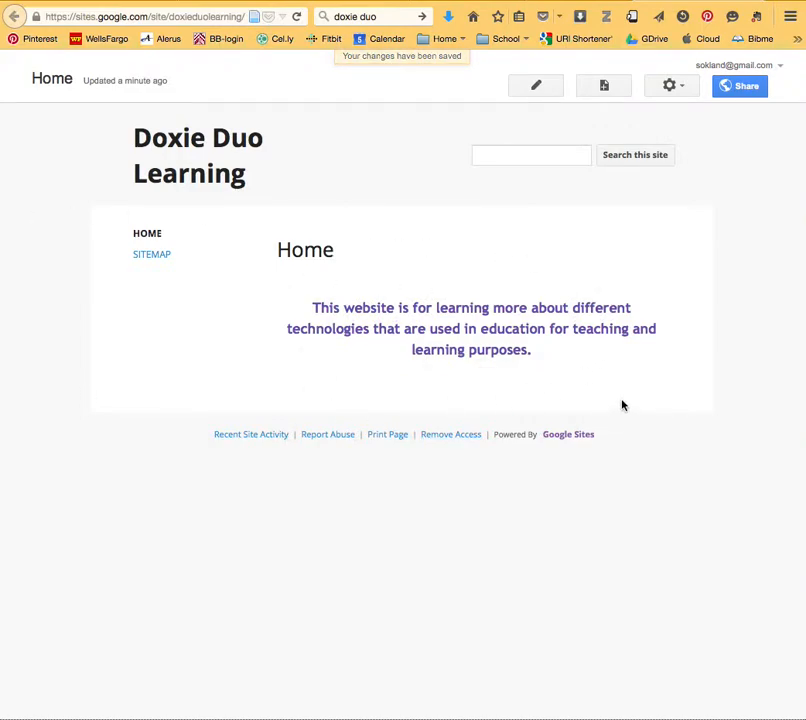
- Create a new page named "PowerPoint Tutorials" with the Web Page template at the top level of the site
{"action": "left_click", "coordinate": [617, 88]}
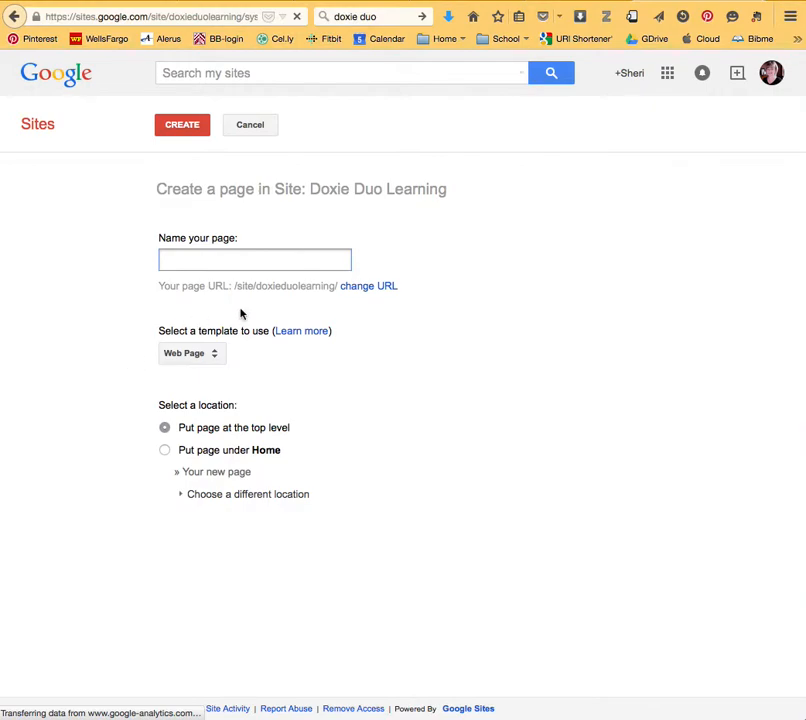
{"action": "type", "text": "Pow"}
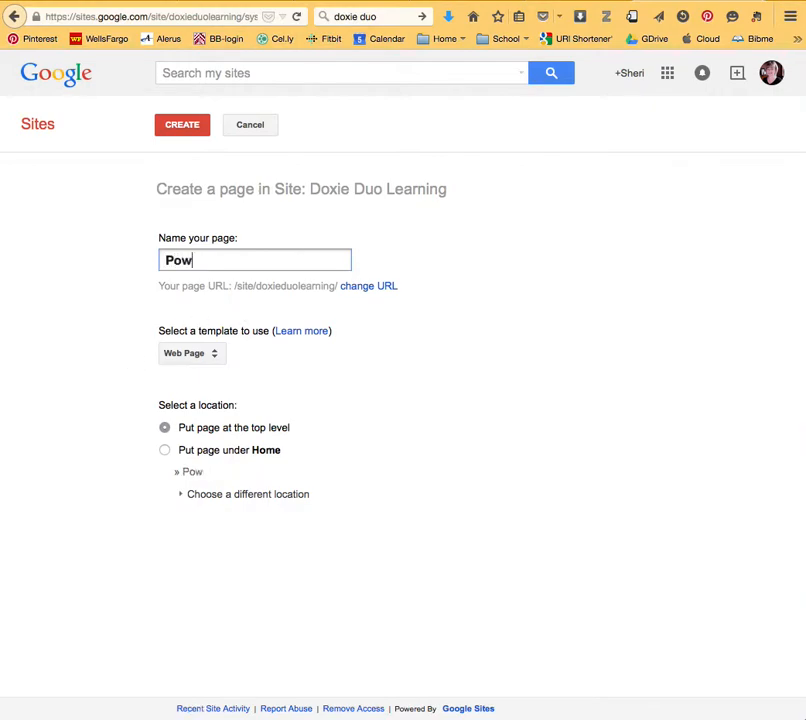
{"action": "type", "text": "erPoint Tu"}
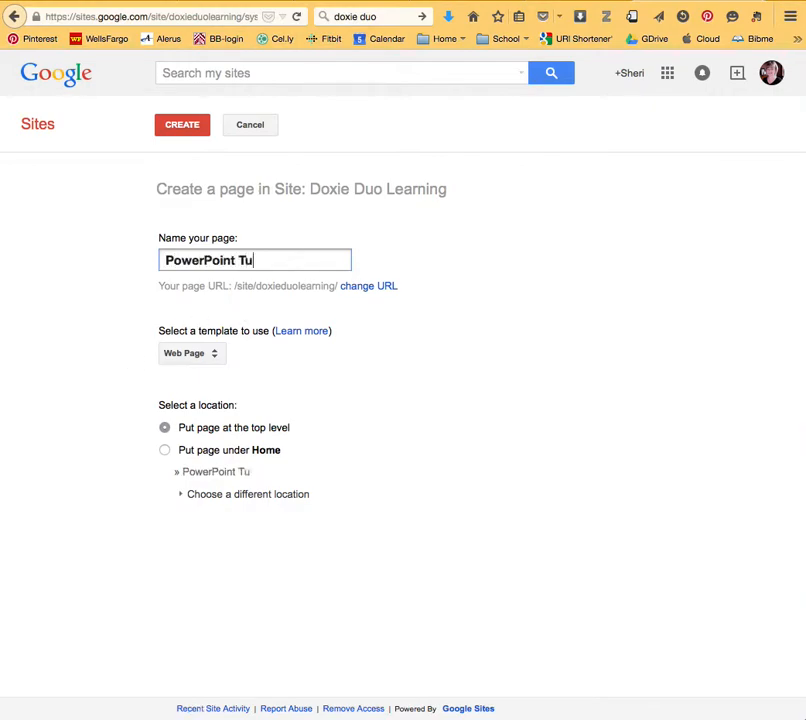
{"action": "type", "text": "torials"}
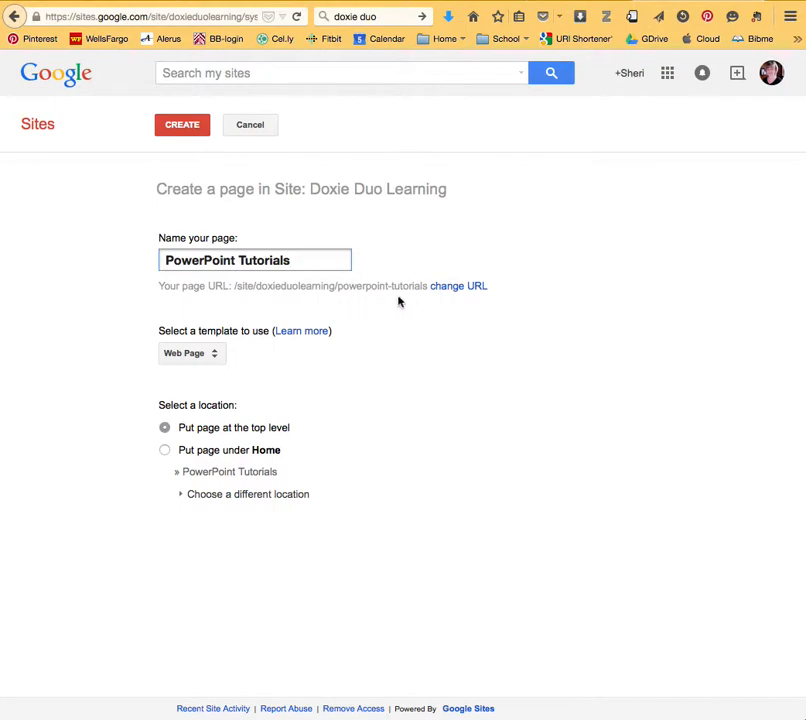
{"action": "left_click", "coordinate": [214, 357]}
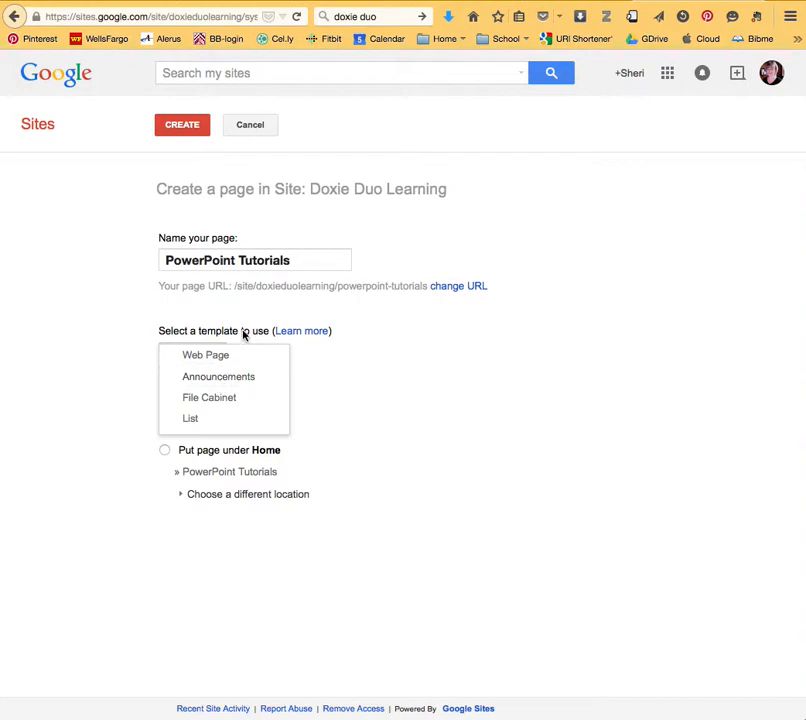
{"action": "left_click", "coordinate": [232, 357]}
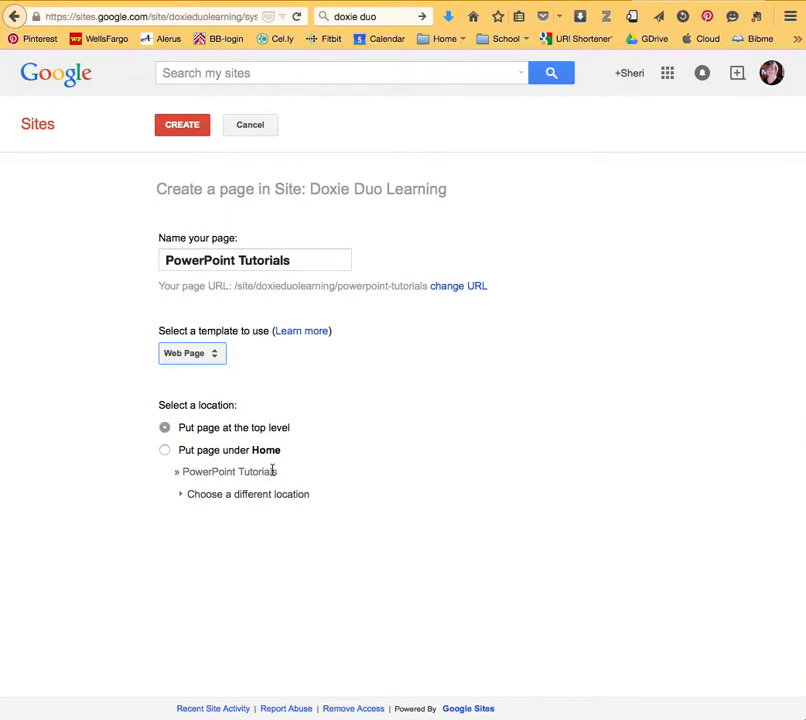
{"action": "left_click", "coordinate": [190, 127]}
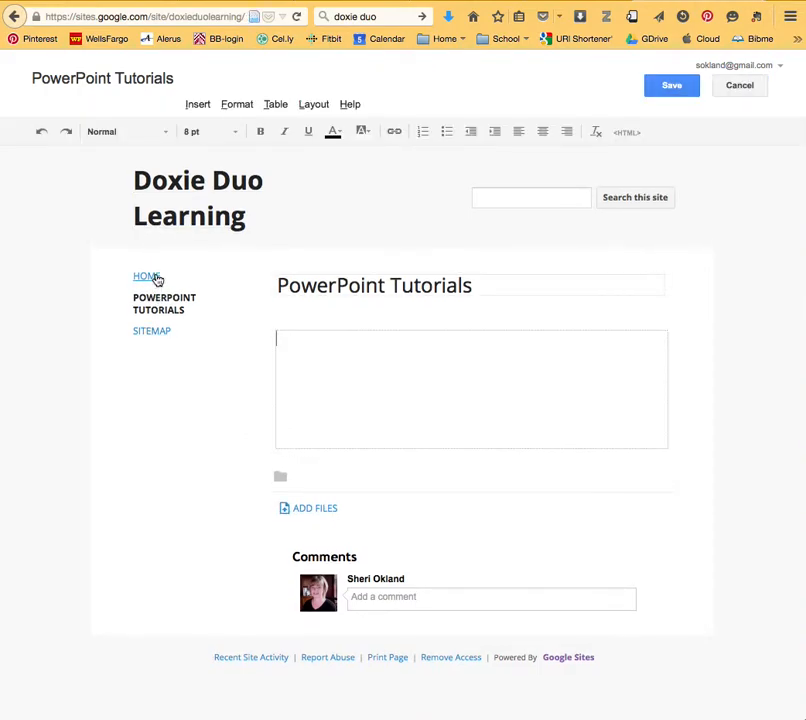
- Leave the new page's editor and check the site navigation between Home and PowerPoint Tutorials
{"action": "left_click", "coordinate": [155, 276]}
{"action": "left_click", "coordinate": [583, 326]}
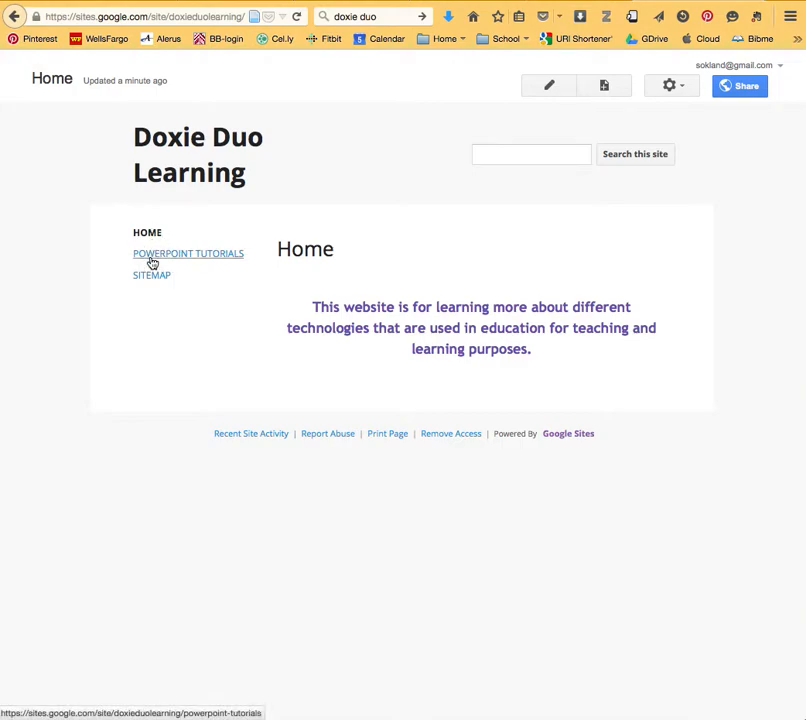
{"action": "left_click", "coordinate": [152, 262]}
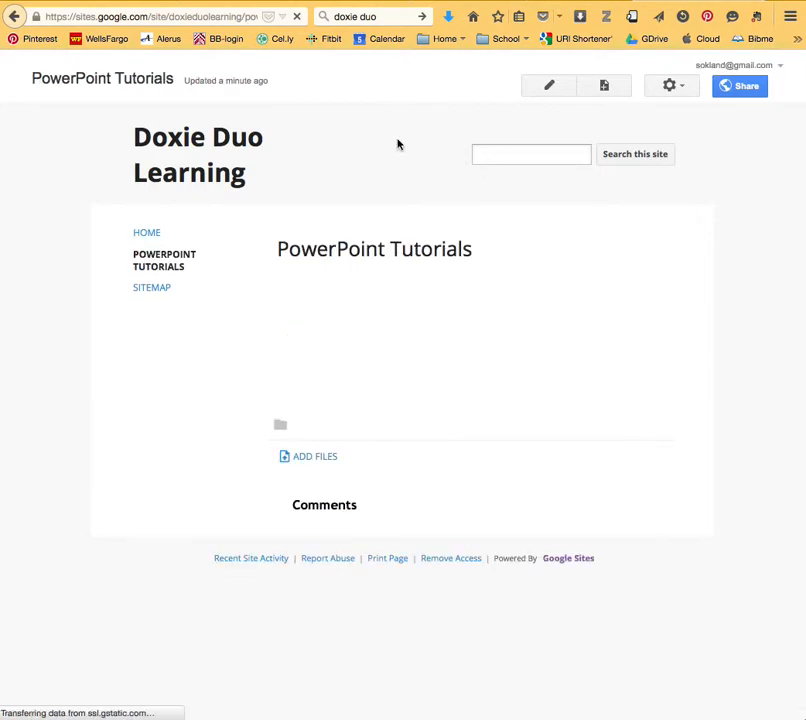
{"action": "left_click", "coordinate": [148, 234]}
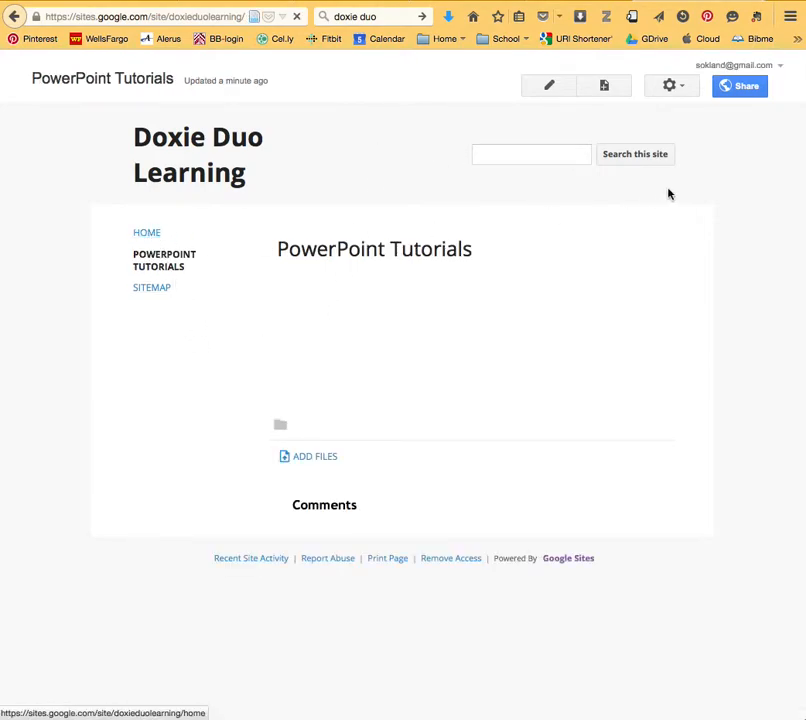
- Start another new page named "Video tutorials" and choose the File Cabinet template for it
{"action": "left_click", "coordinate": [603, 85]}
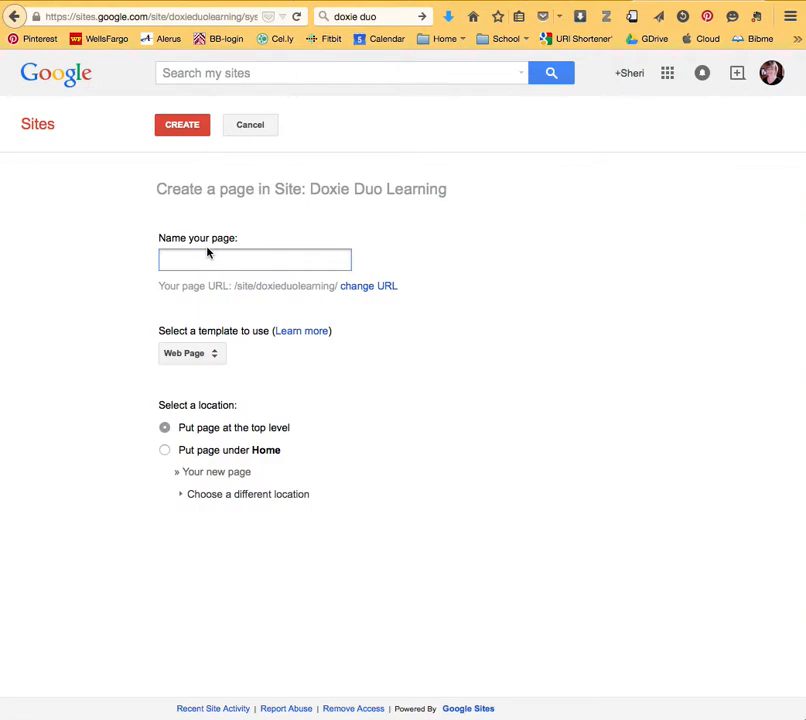
{"action": "type", "text": "Video"}
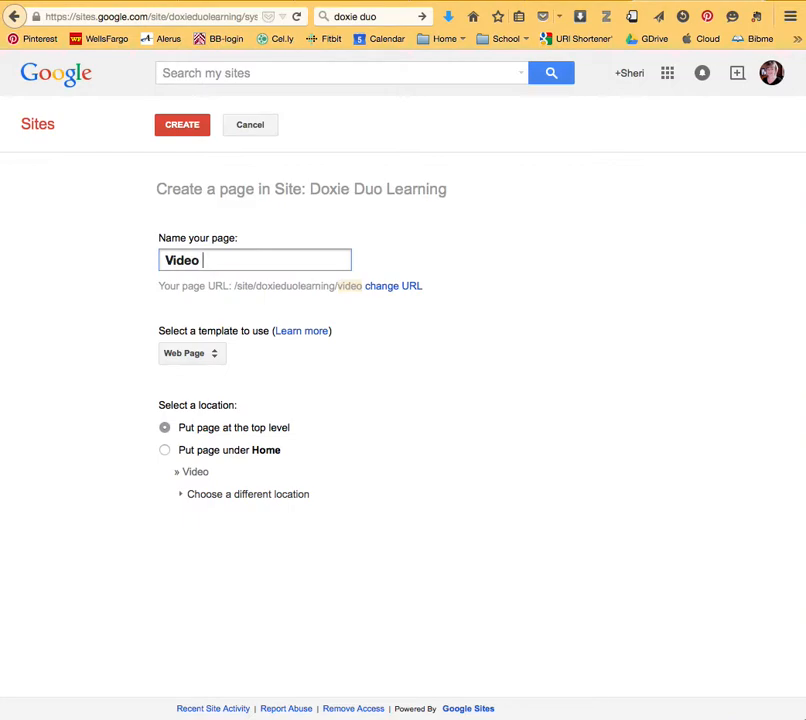
{"action": "type", "text": " tutorials"}
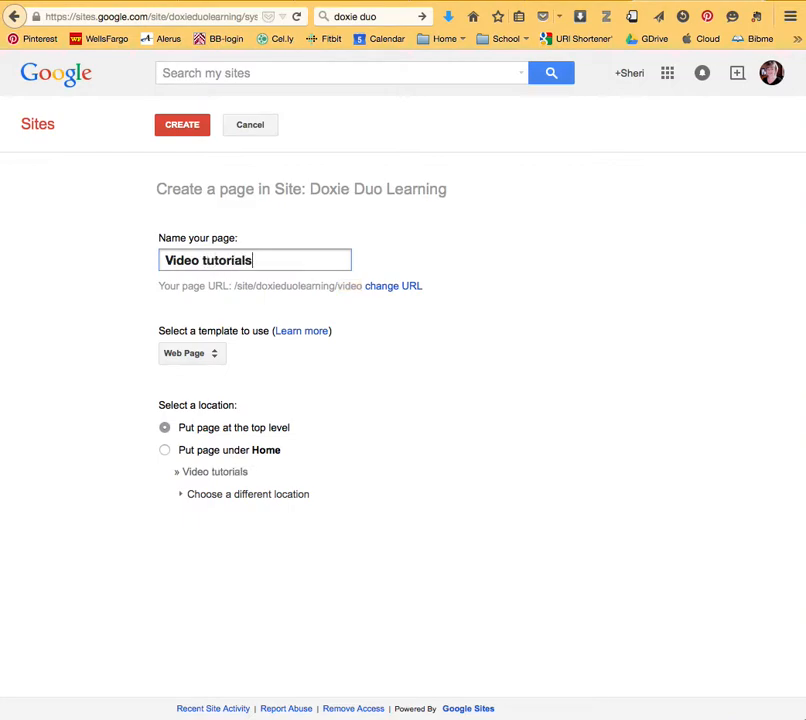
{"action": "left_click", "coordinate": [211, 356]}
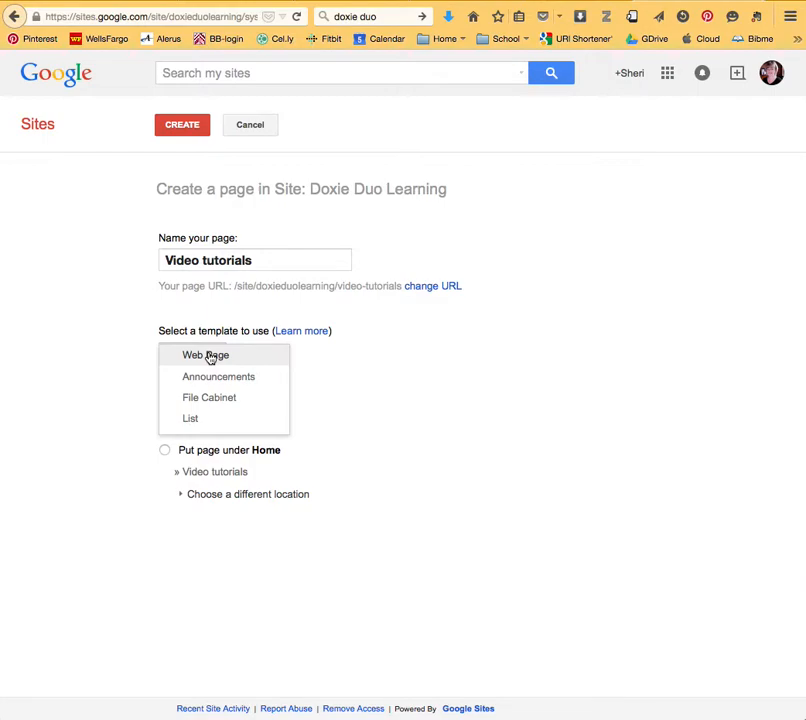
{"action": "left_click", "coordinate": [213, 398]}
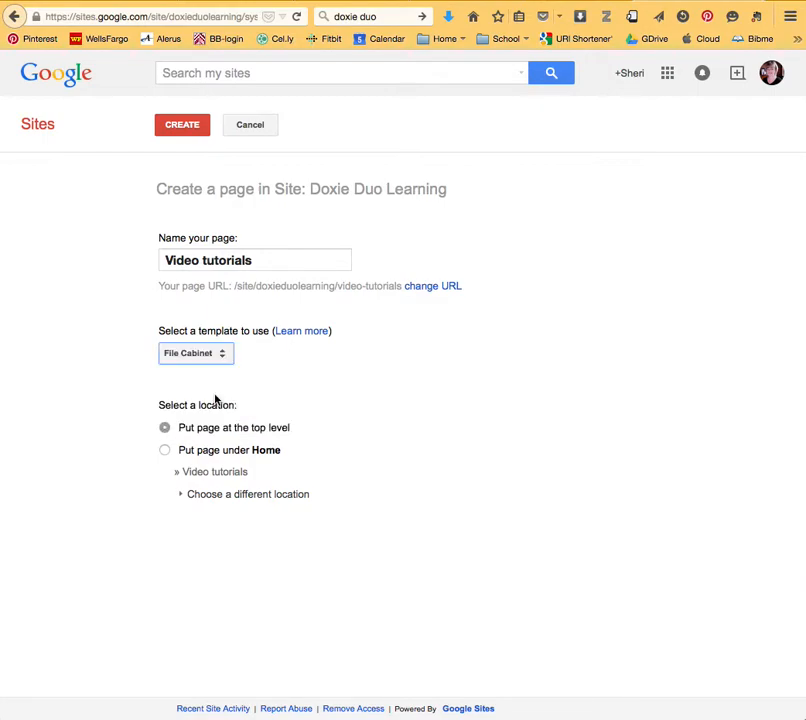
- Choose PowerPoint Tutorials as the parent location for the Video tutorials page and create the page
{"action": "left_click", "coordinate": [166, 455]}
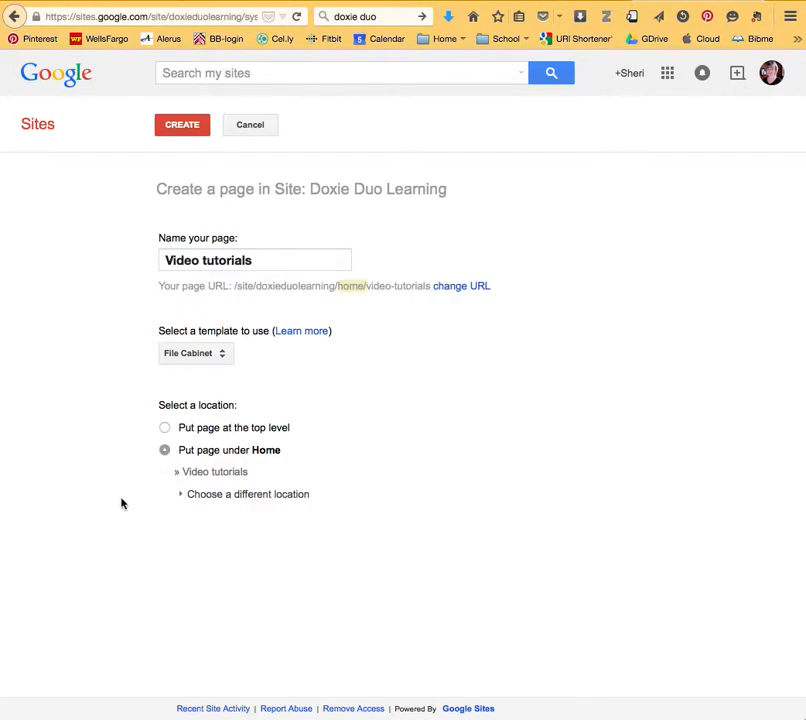
{"action": "left_click", "coordinate": [180, 497]}
{"action": "left_click", "coordinate": [232, 566]}
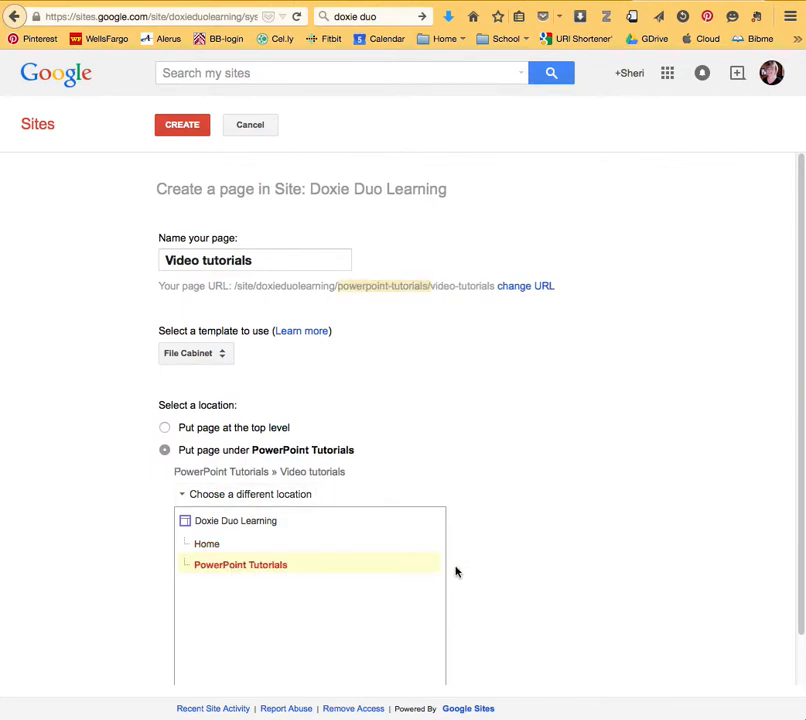
{"action": "left_click", "coordinate": [184, 128]}
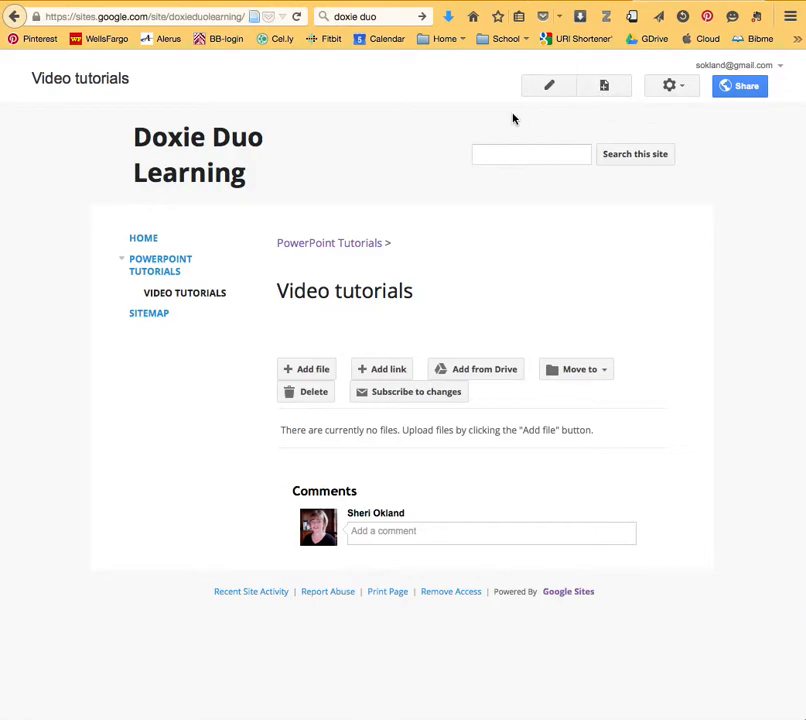
- Check the site navigation by visiting the Home page and returning to the Video tutorials subpage
{"action": "left_click", "coordinate": [141, 240]}
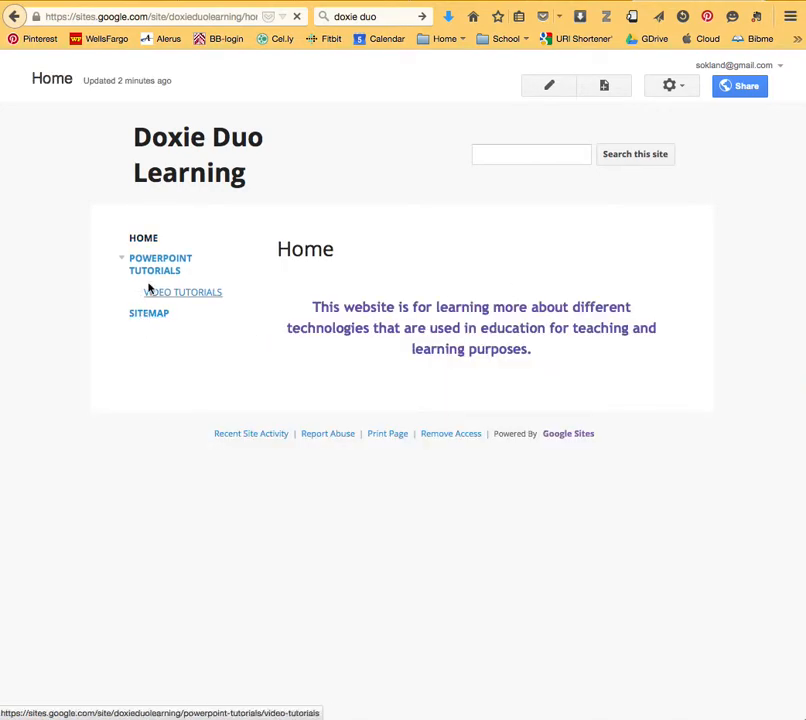
{"action": "left_click", "coordinate": [200, 296]}
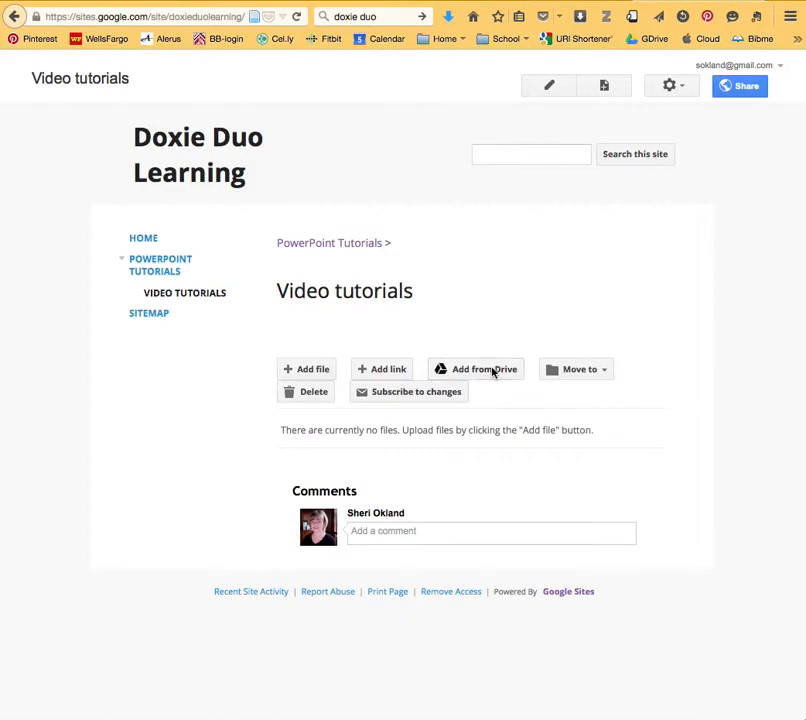
- Check the site storage usage in the general site management settings and leave without saving changes
{"action": "left_click", "coordinate": [683, 88]}
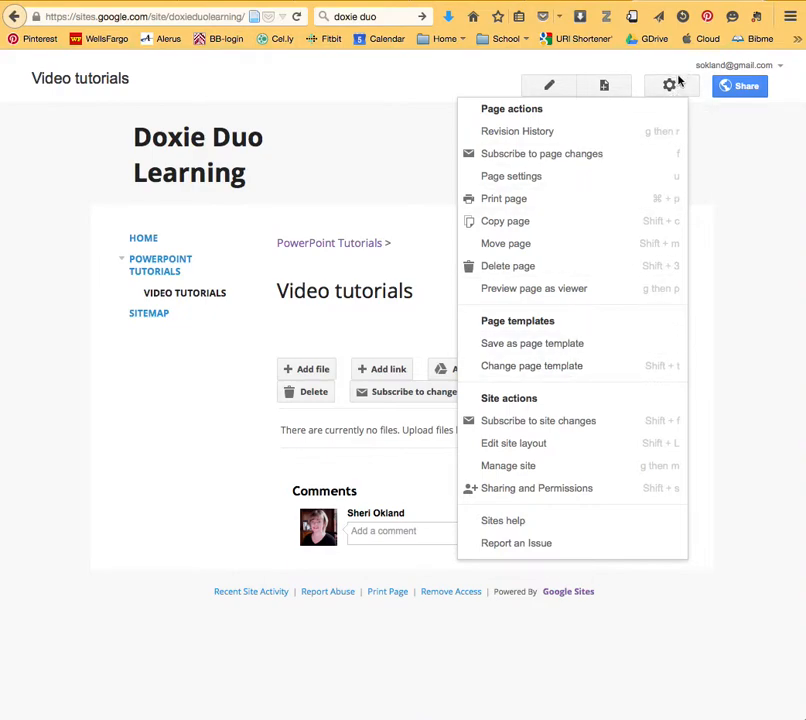
{"action": "left_click", "coordinate": [596, 471]}
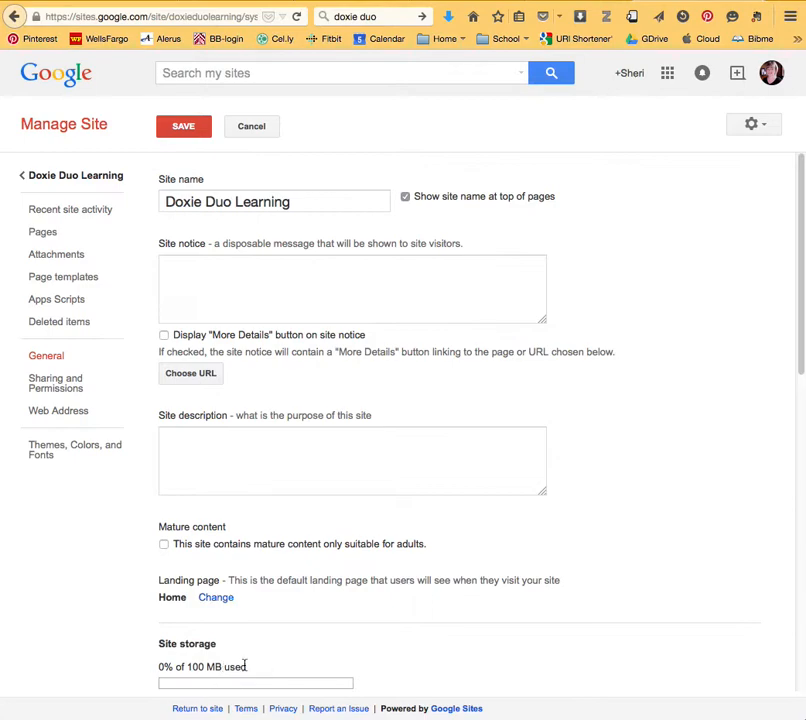
{"action": "left_click_drag", "start_coordinate": [802, 358], "coordinate": [772, 455]}
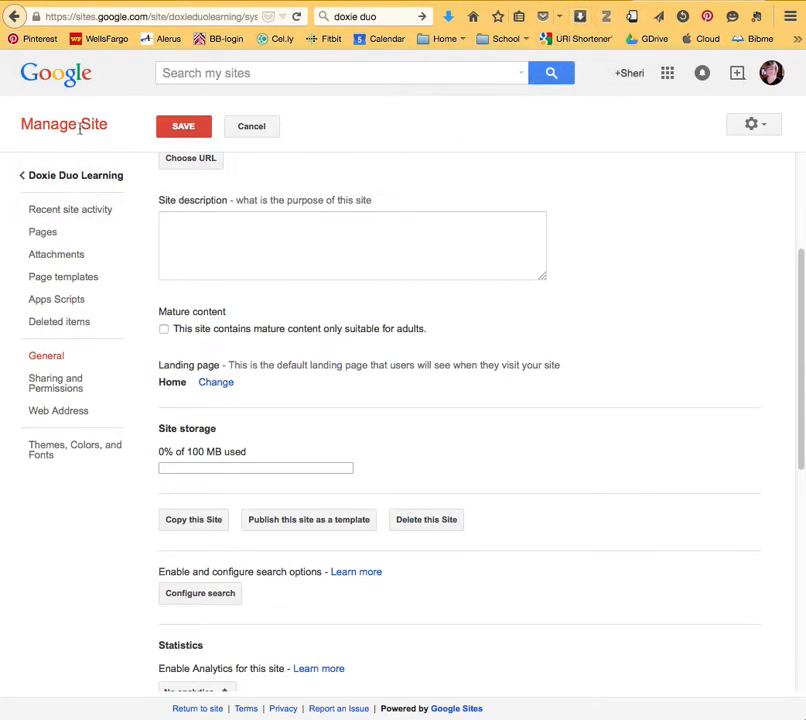
{"action": "left_click", "coordinate": [249, 129]}
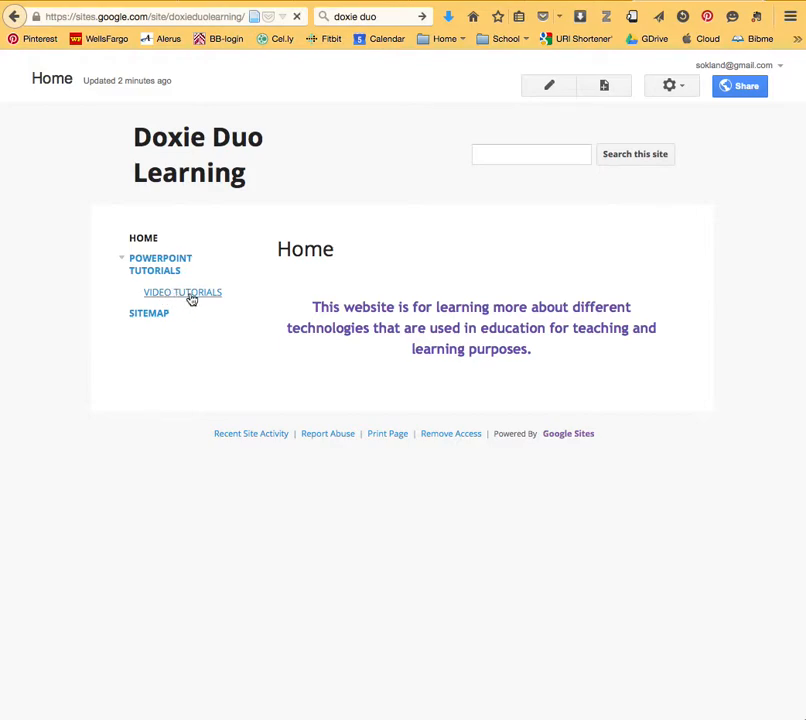
- Review the options for adding files on the Video tutorials page and return to the Home page
{"action": "left_click", "coordinate": [180, 293]}
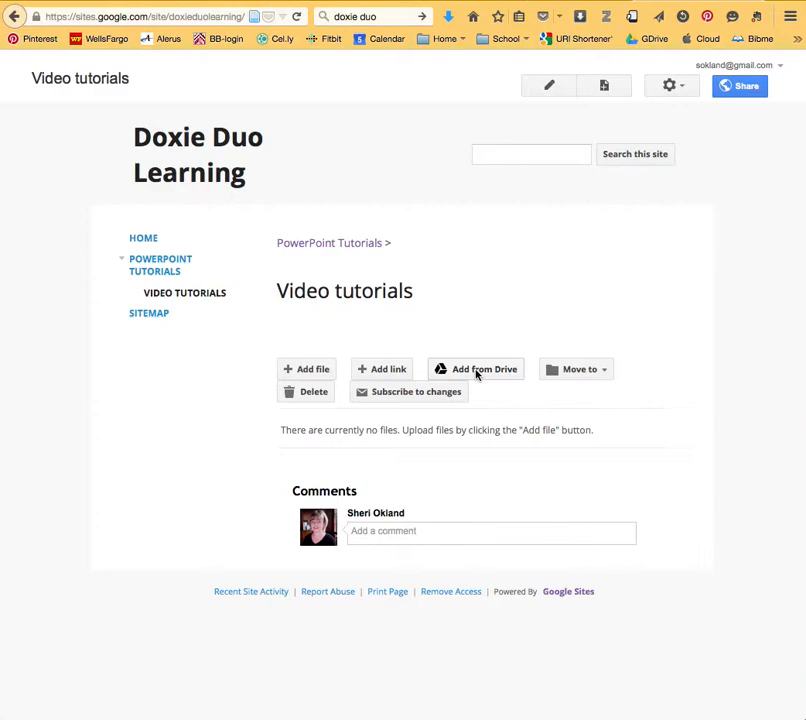
{"action": "left_click", "coordinate": [140, 240]}
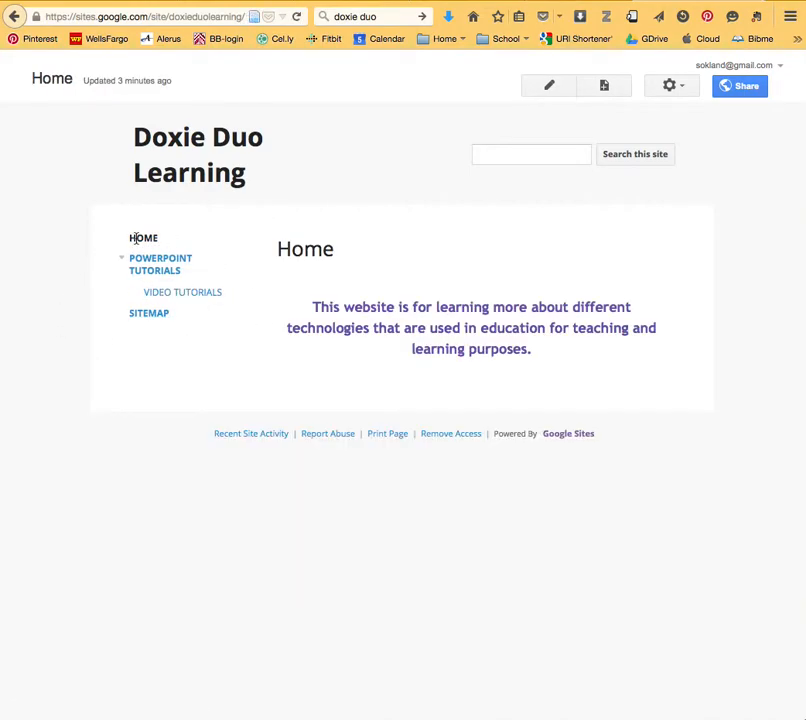
{"action": "left_click", "coordinate": [604, 86]}
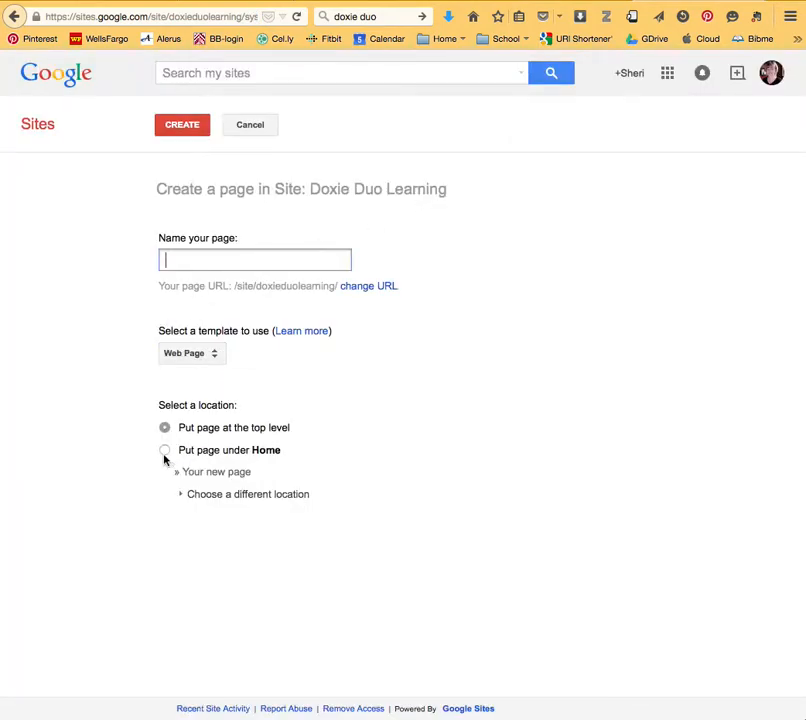
{"action": "left_click", "coordinate": [165, 451]}
{"action": "left_click", "coordinate": [182, 497]}
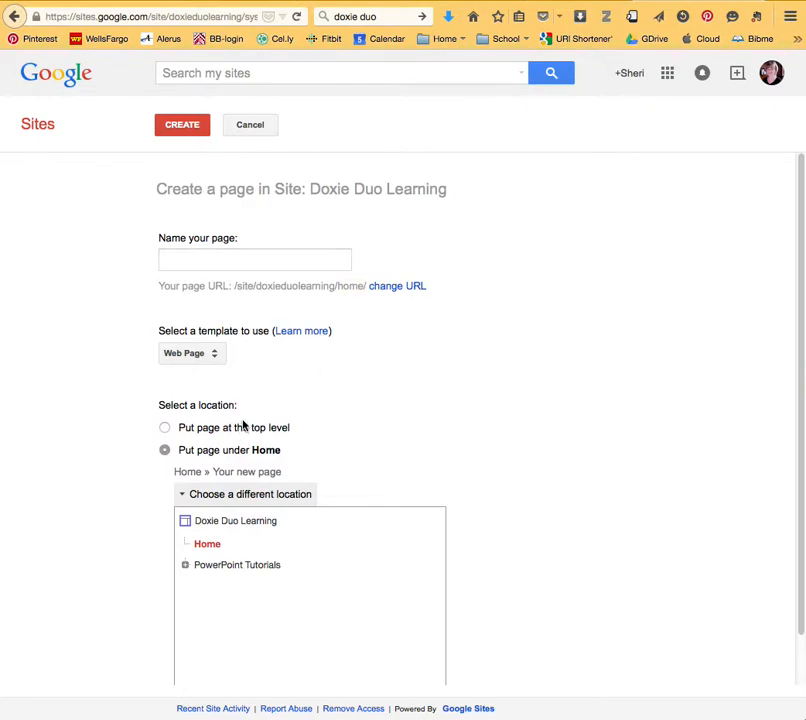
{"action": "left_click", "coordinate": [250, 124]}
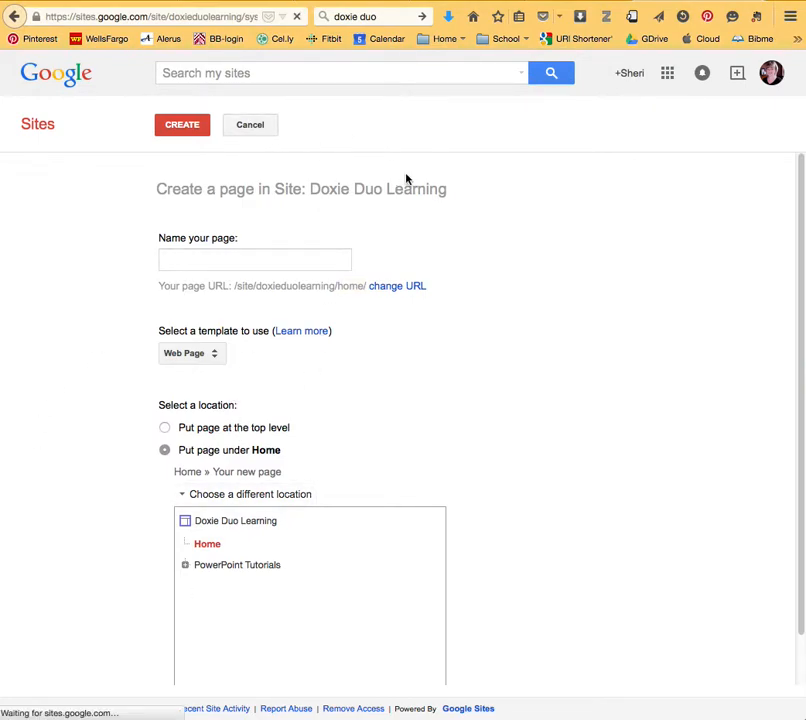